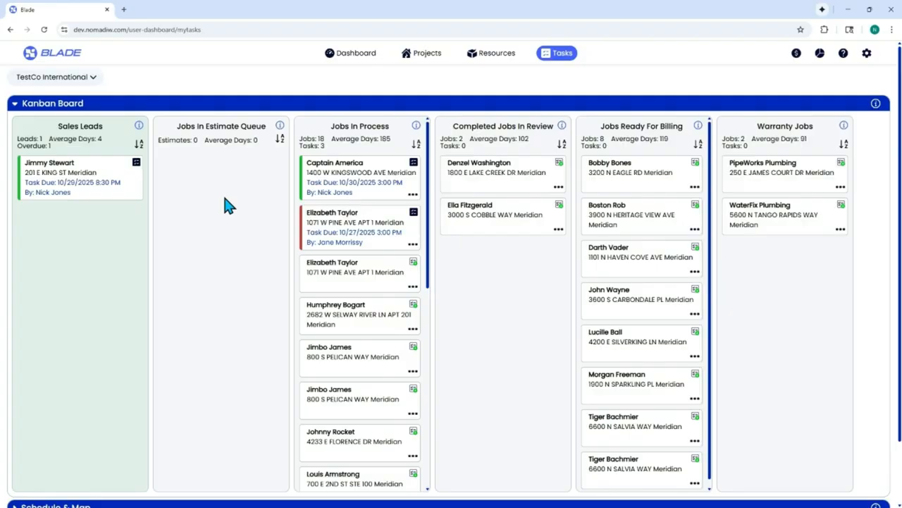
left_click_drag(330, 128, 394, 127)
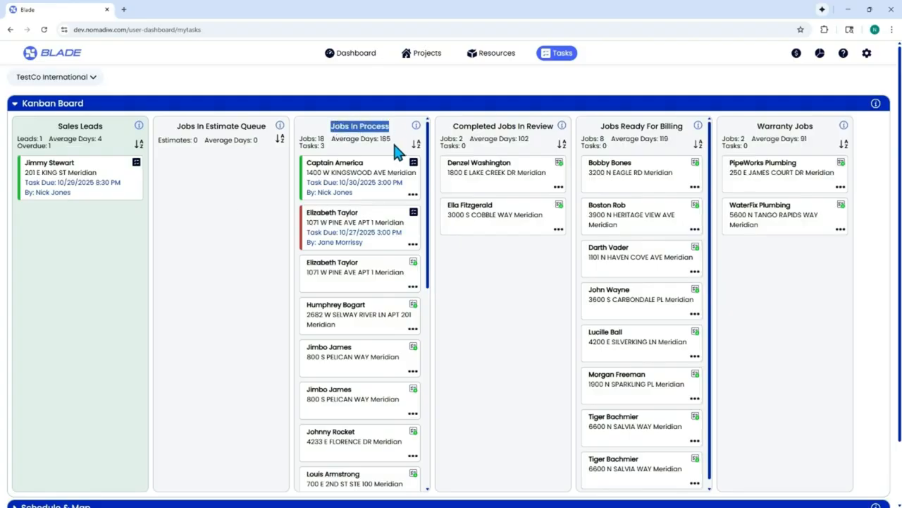
scroll(379, 236, "down", 3)
scroll(380, 245, "up", 3)
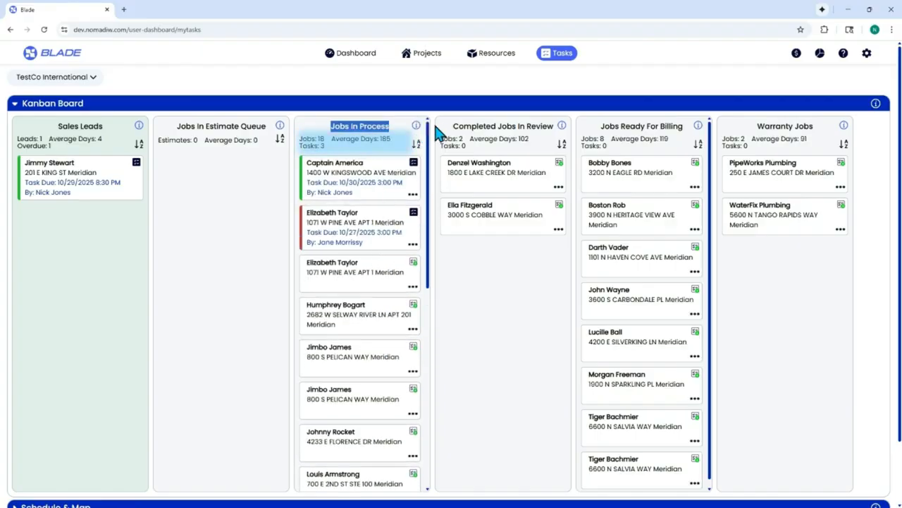
left_click_drag(454, 126, 554, 130)
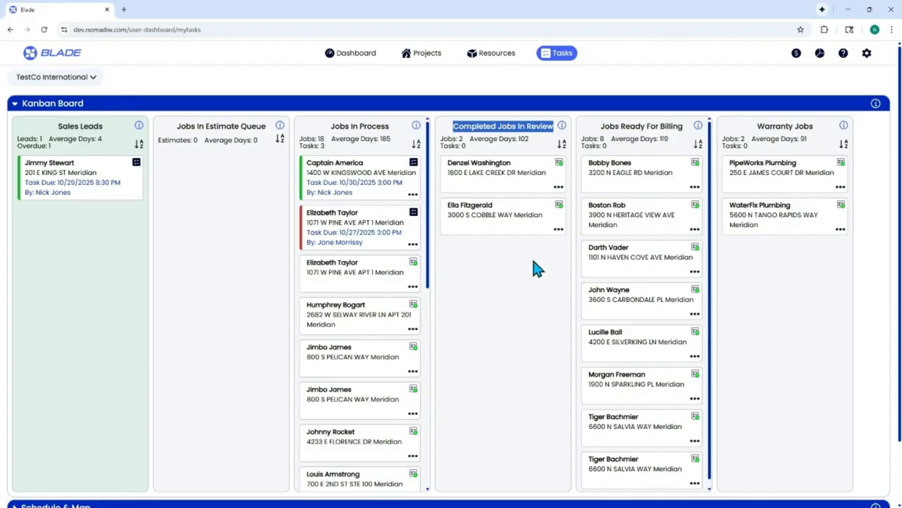
left_click(505, 258)
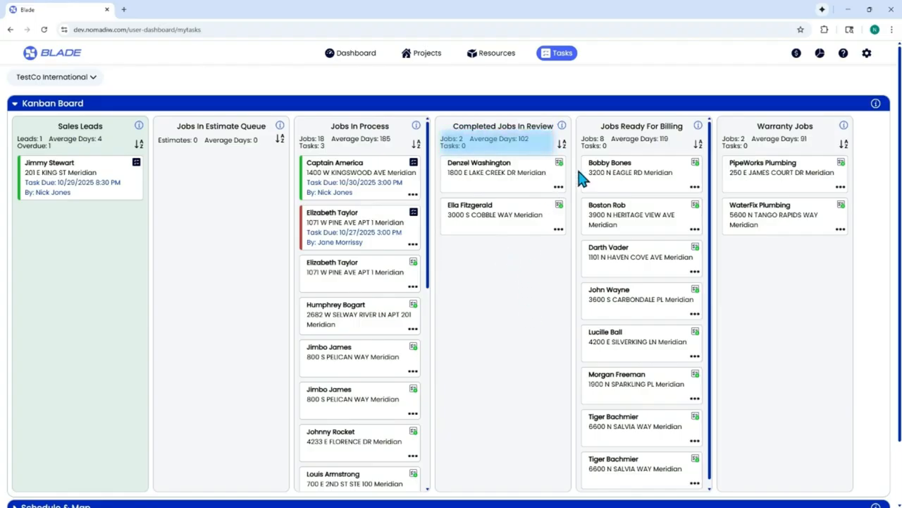
left_click_drag(600, 128, 695, 140)
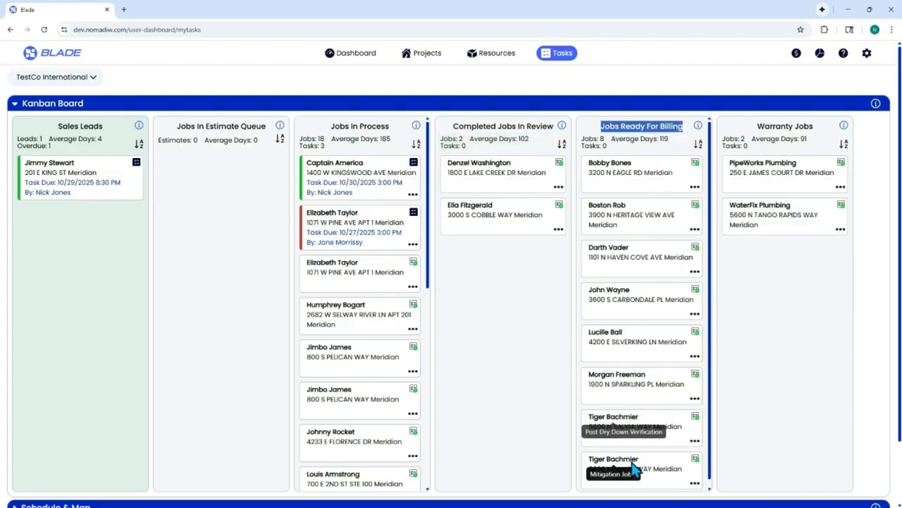
left_click(522, 334)
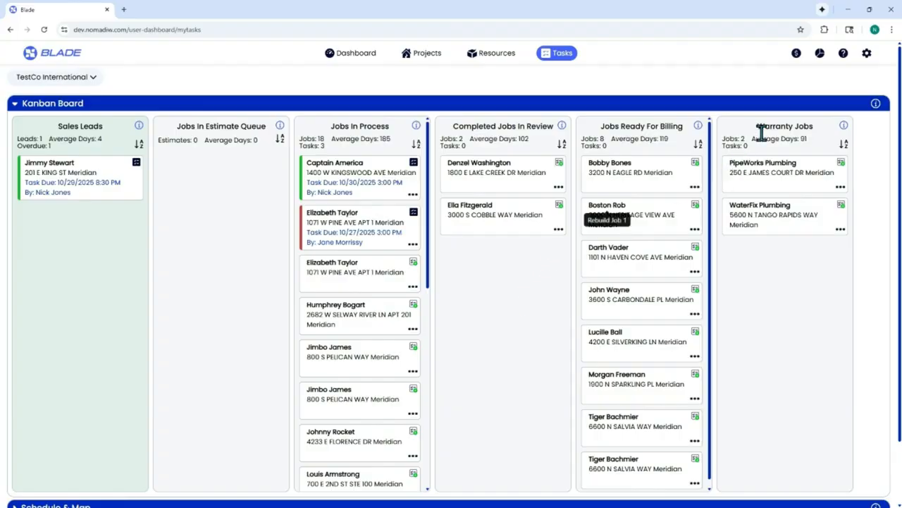
left_click_drag(759, 125, 817, 126)
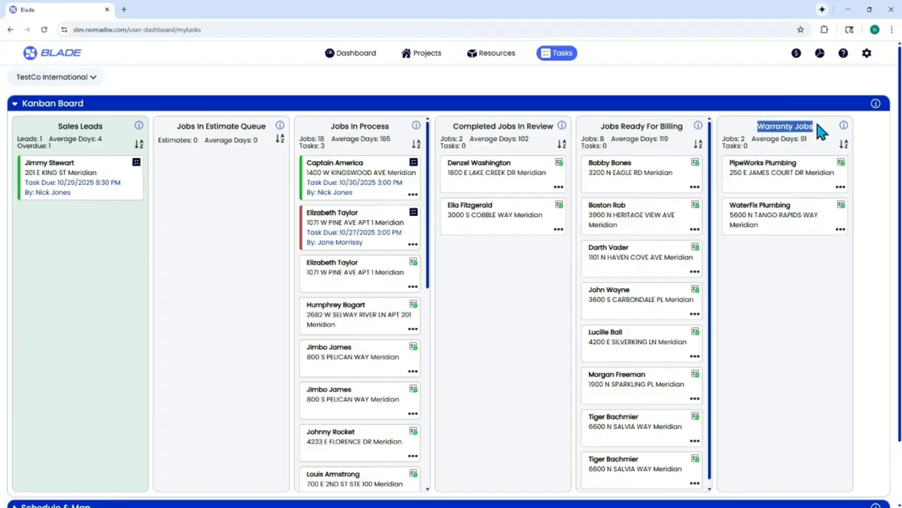
left_click(823, 276)
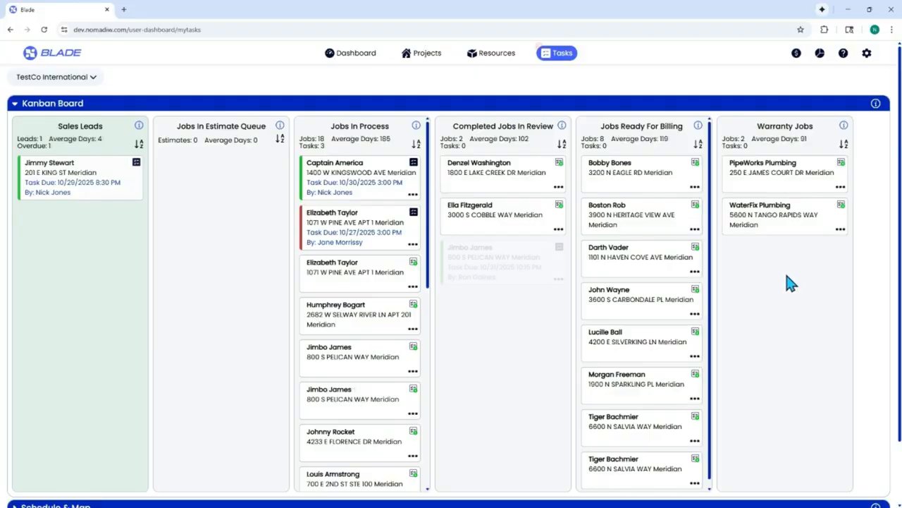
- Sort the Jobs In Process cards by Assigned To, then switch the sort to Due Date
left_click(416, 145)
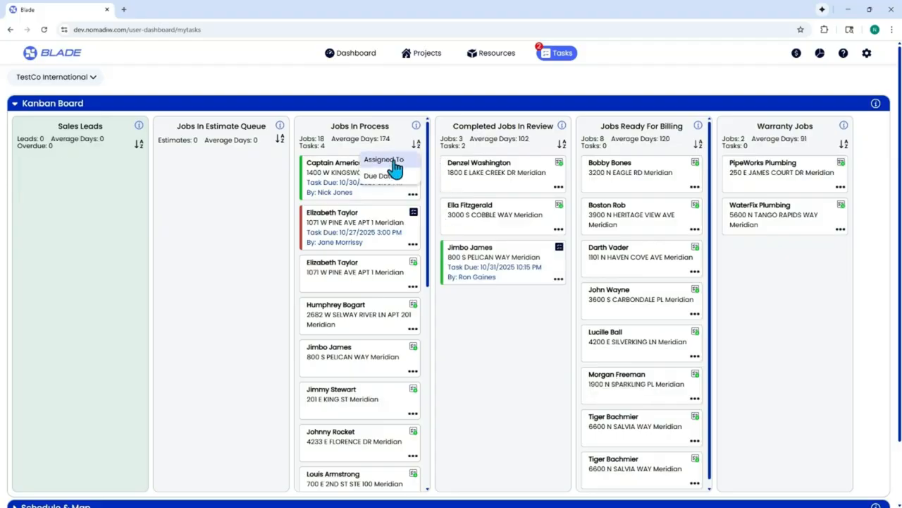
left_click(396, 162)
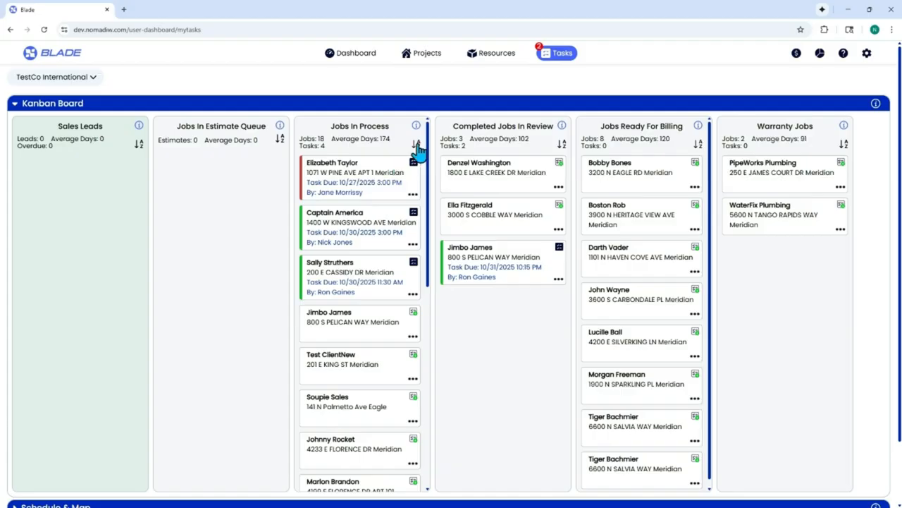
left_click(417, 146)
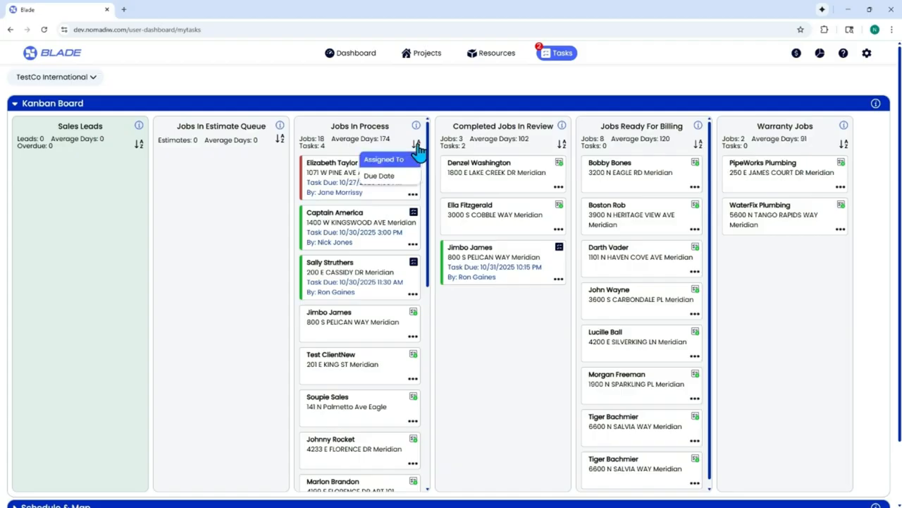
left_click(381, 176)
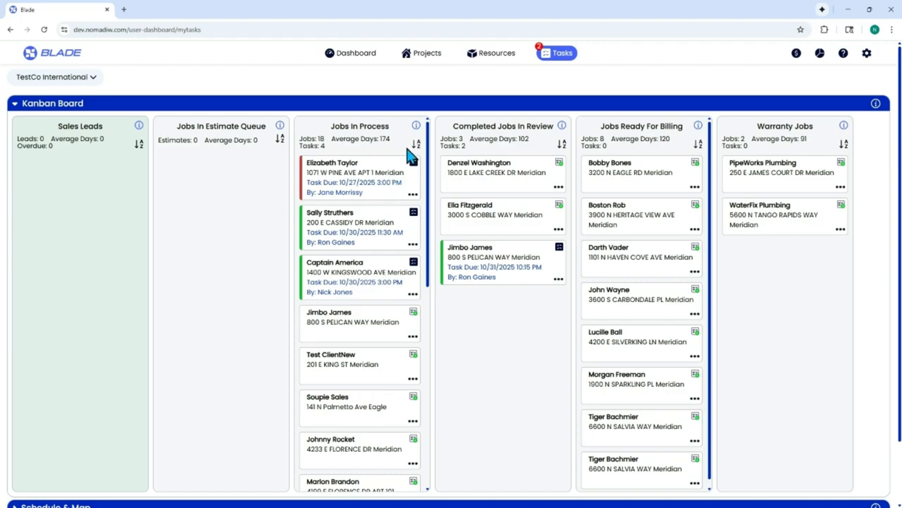
left_click(416, 146)
left_click(411, 175)
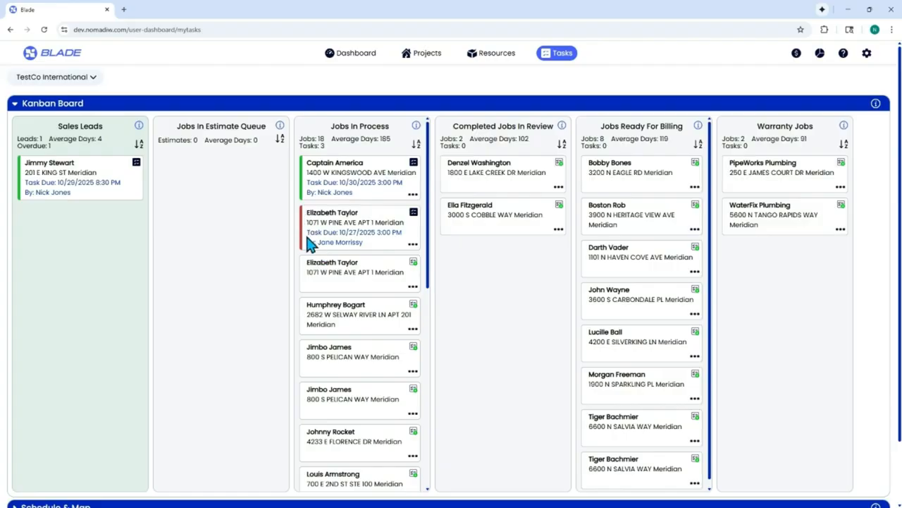
- Open the sales lead and set its referral source to WaterFix Plumbing
left_click(139, 172)
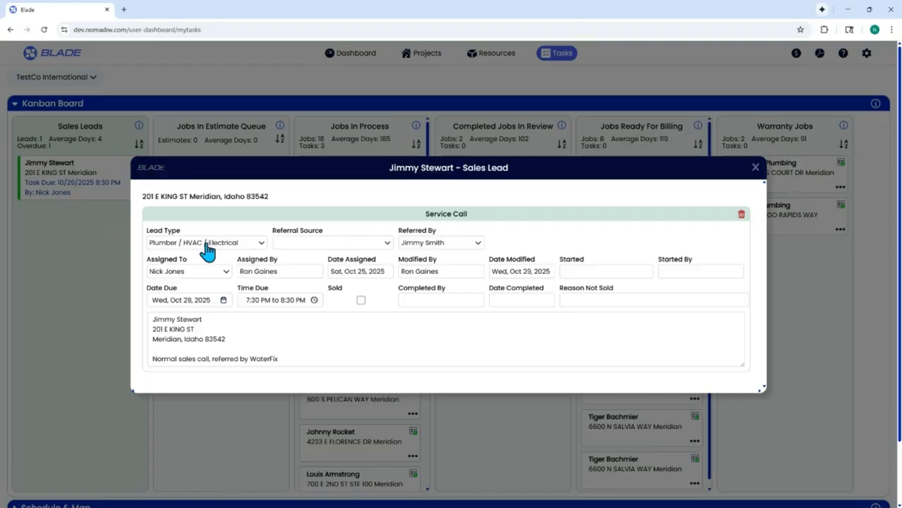
left_click(315, 245)
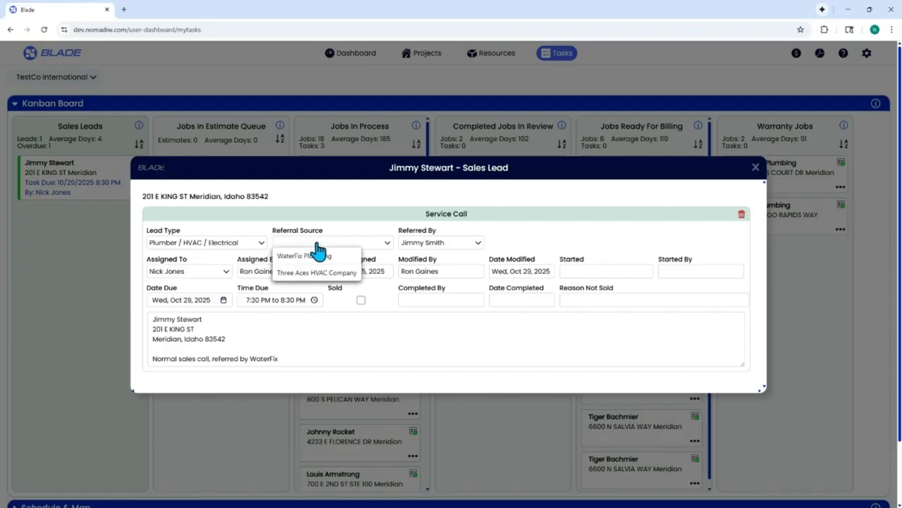
left_click(324, 257)
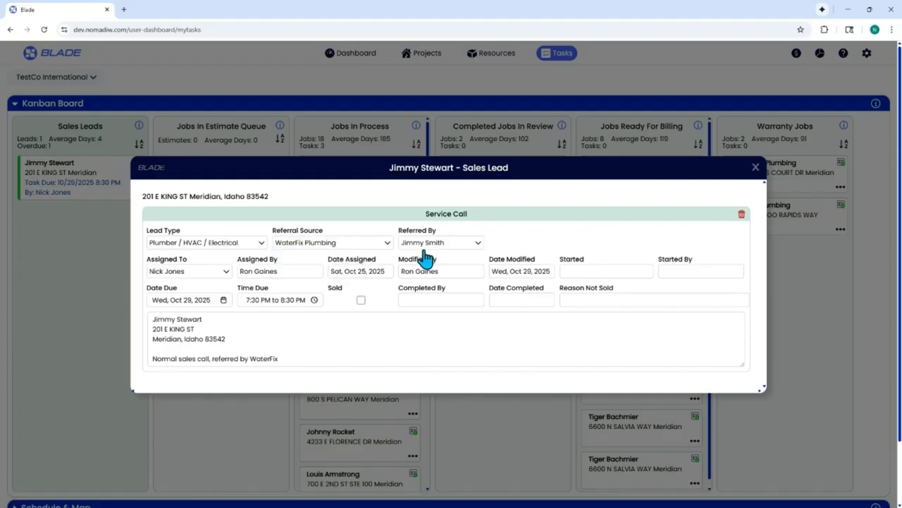
- Set the lead's due date to Oct 28, then change it to Thu, Oct 30, 2025
left_click(189, 300)
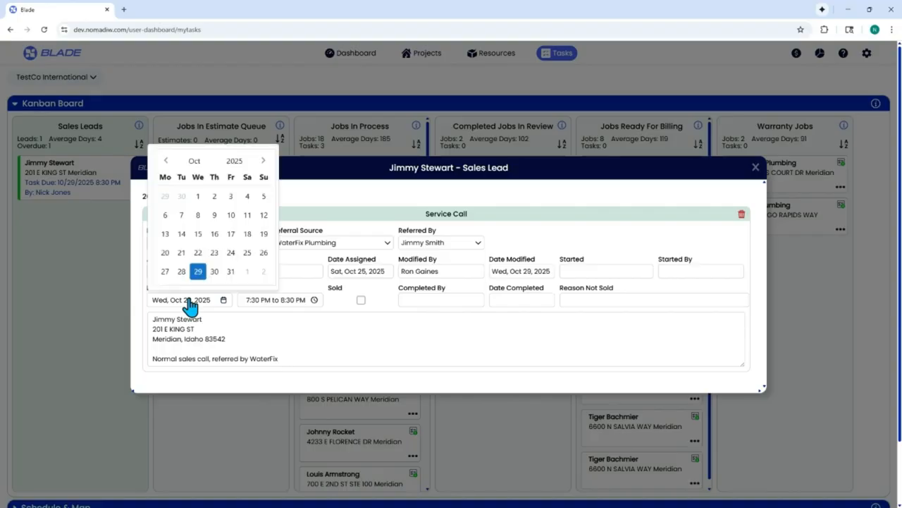
left_click(183, 272)
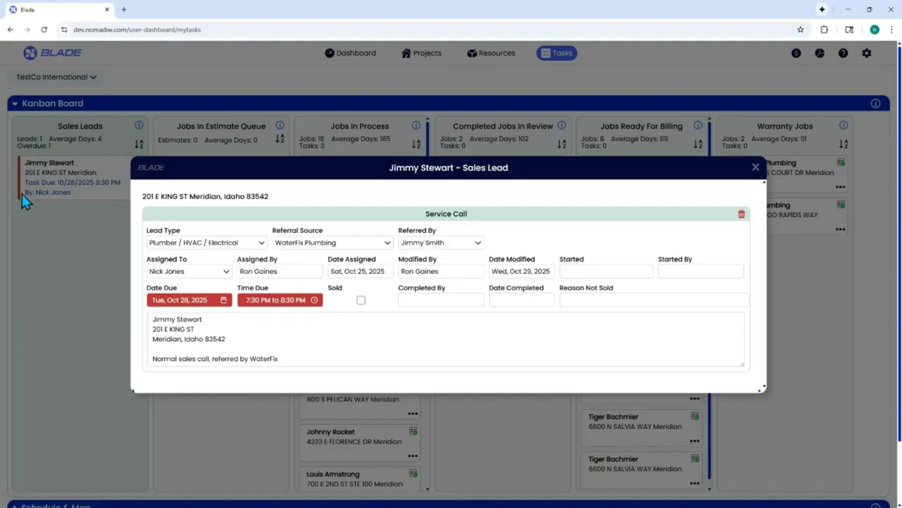
left_click(182, 300)
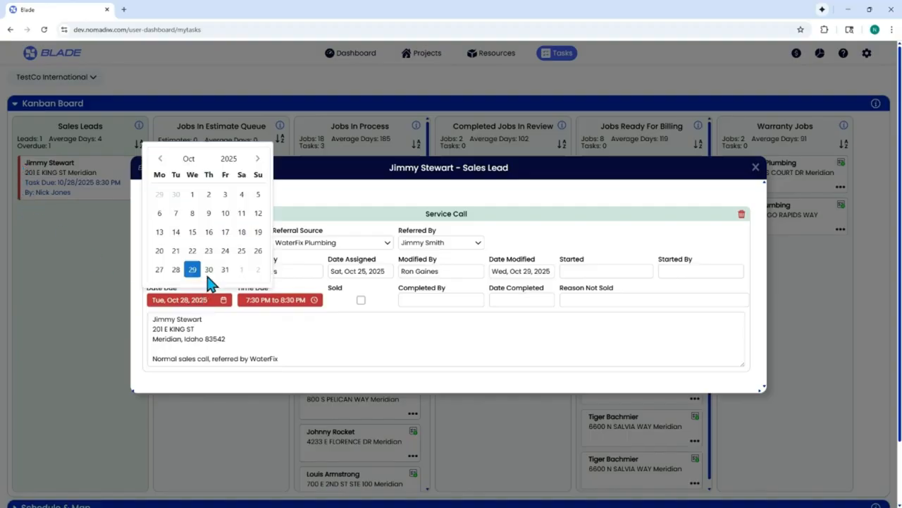
left_click(211, 269)
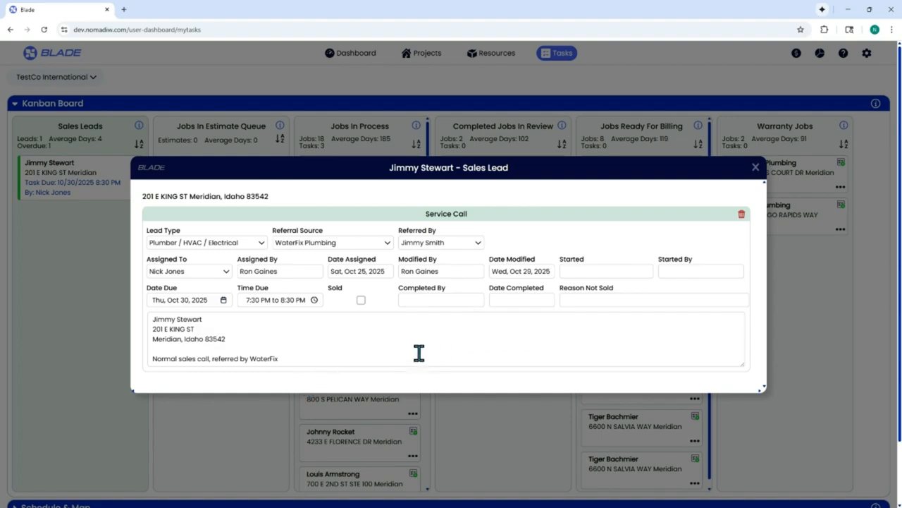
- Try the sold-the-job question with Yes, then No and its reasons, then cancel it
left_click(361, 301)
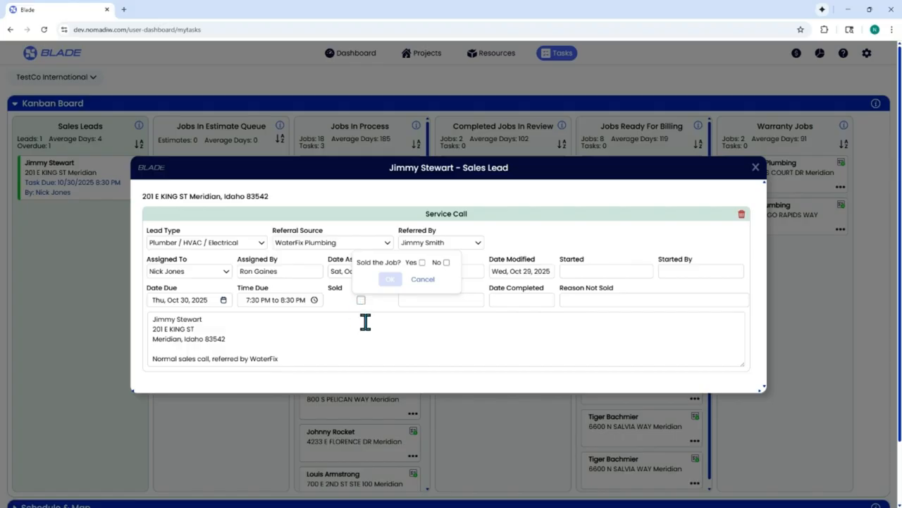
left_click(422, 263)
left_click(447, 263)
left_click(446, 263)
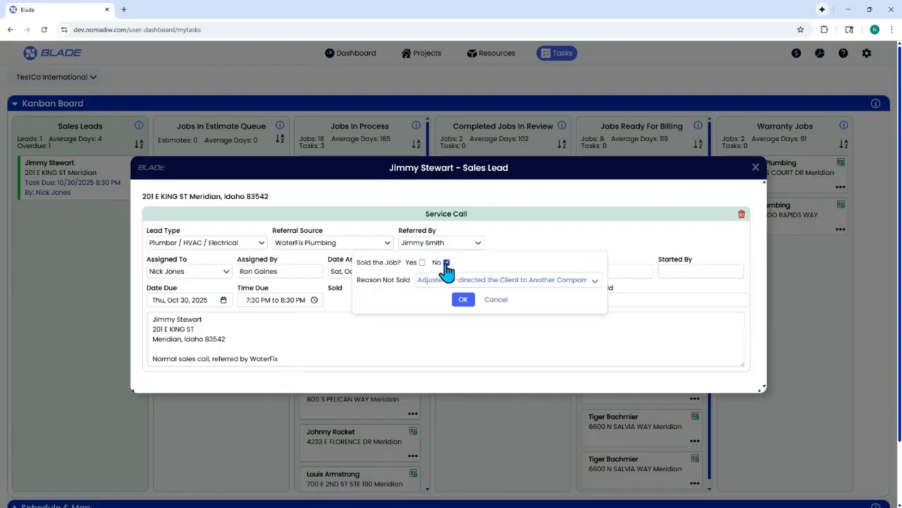
left_click(436, 282)
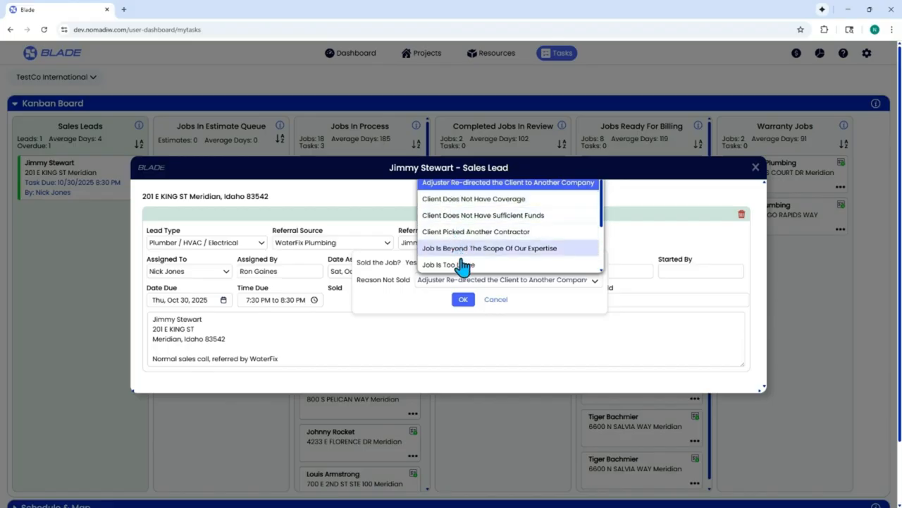
left_click(497, 301)
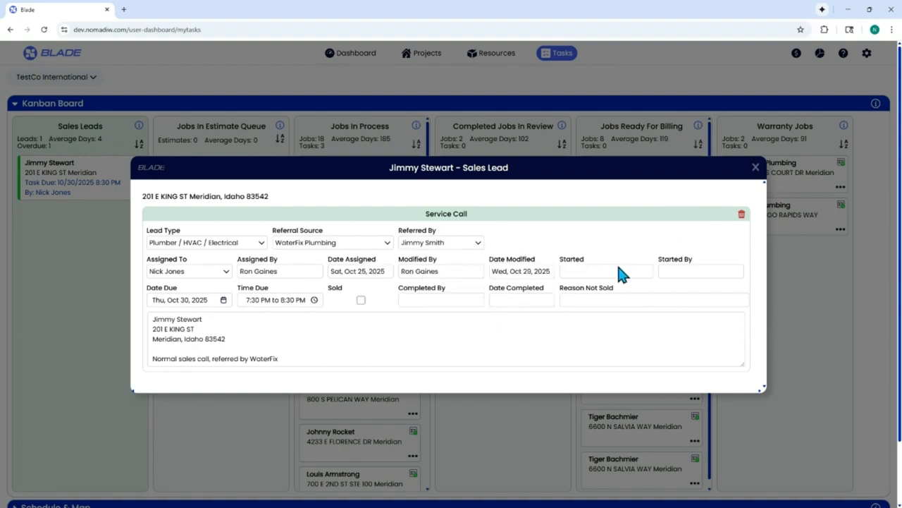
- Append a new notes line 'a alksd; lasjd lkd' to the sales lead and close it
left_click(465, 343)
left_click(430, 361)
key("Return")
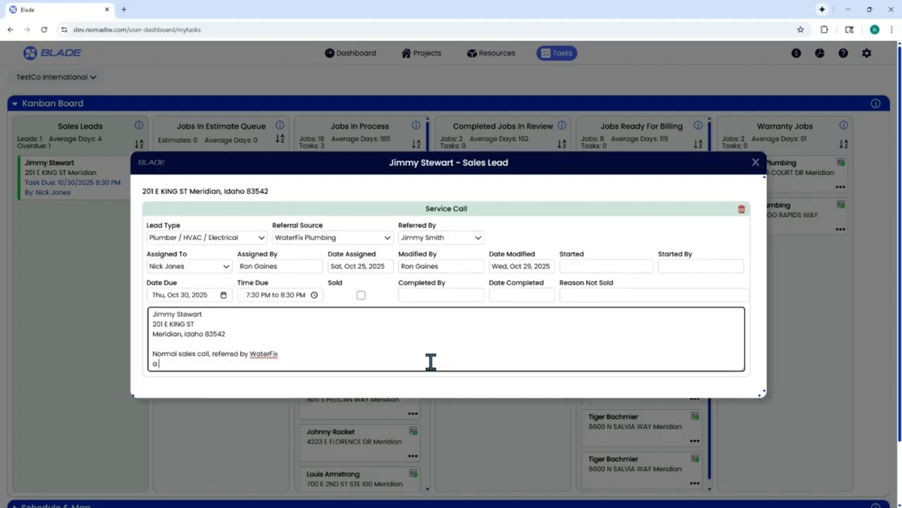
type("a alksd; lasjd lkd")
left_click(756, 165)
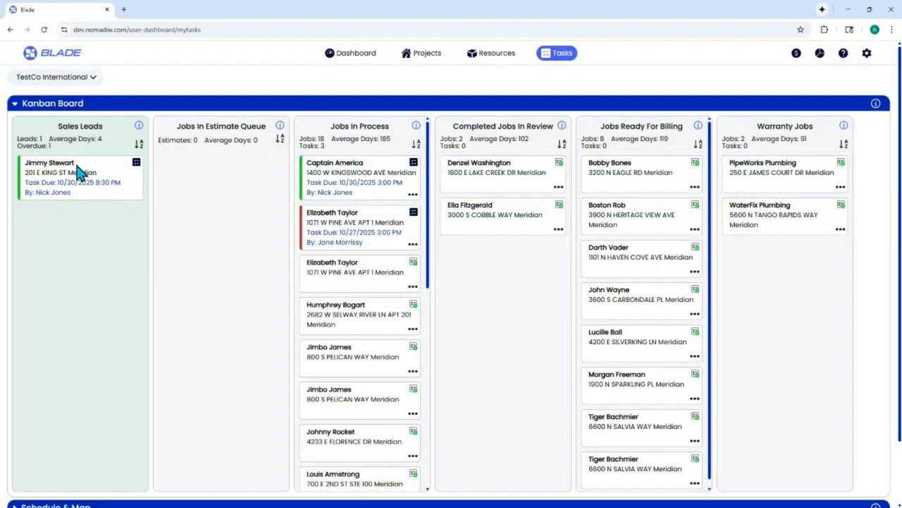
- Move the lead into Jobs In Process, confirm it sold, and fill in the client's date of birth
left_click_drag(77, 173, 354, 163)
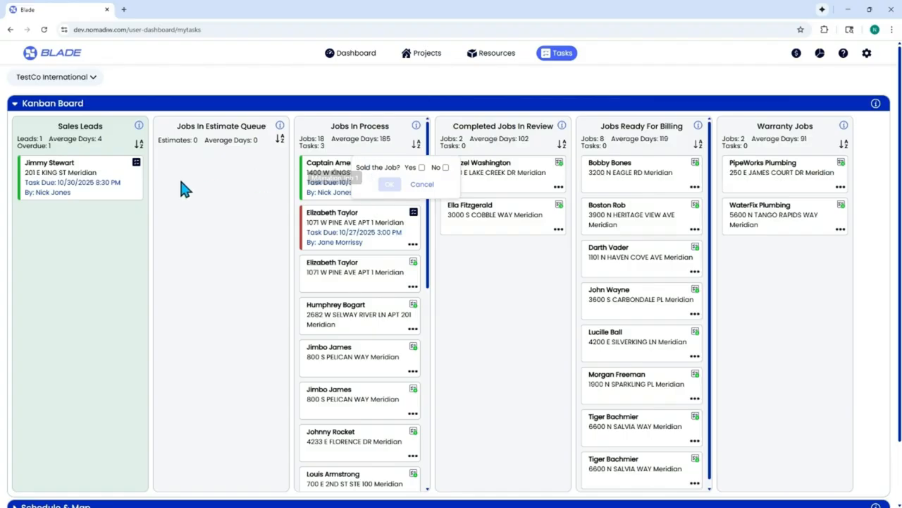
left_click(422, 168)
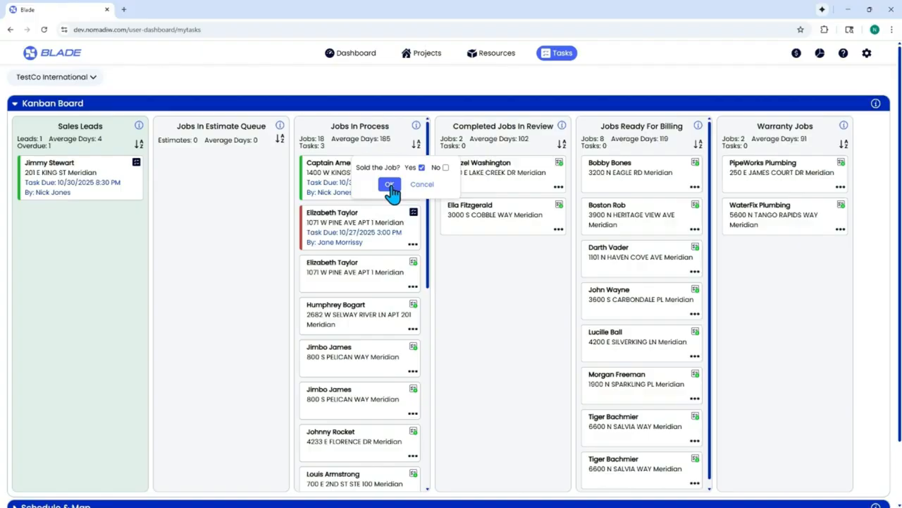
left_click(389, 185)
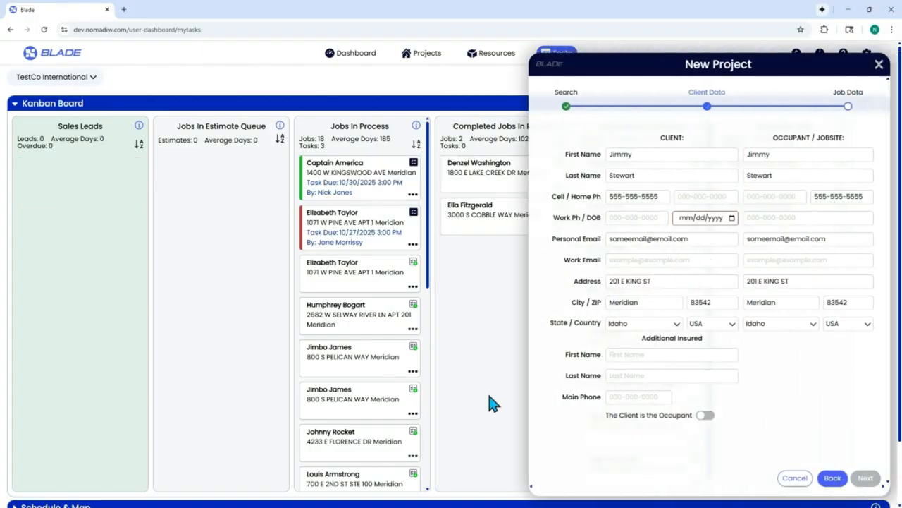
left_click(733, 220)
left_click(730, 311)
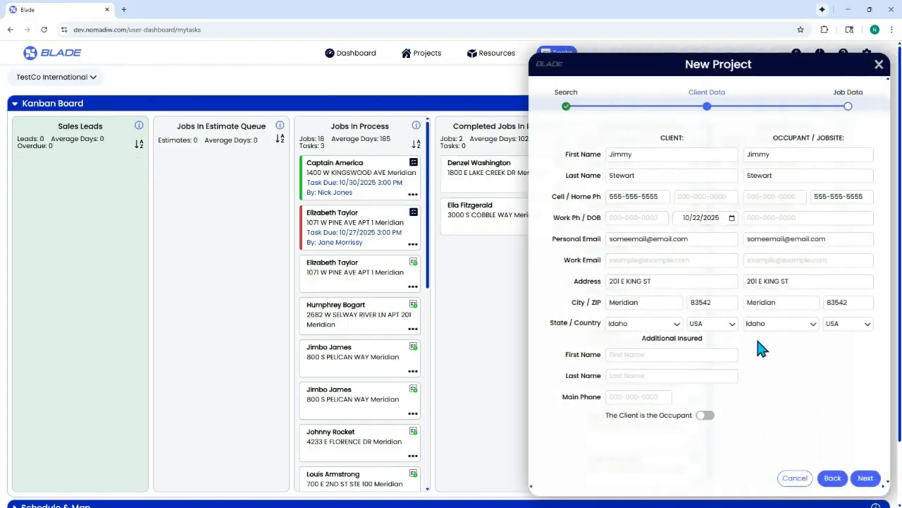
left_click(866, 478)
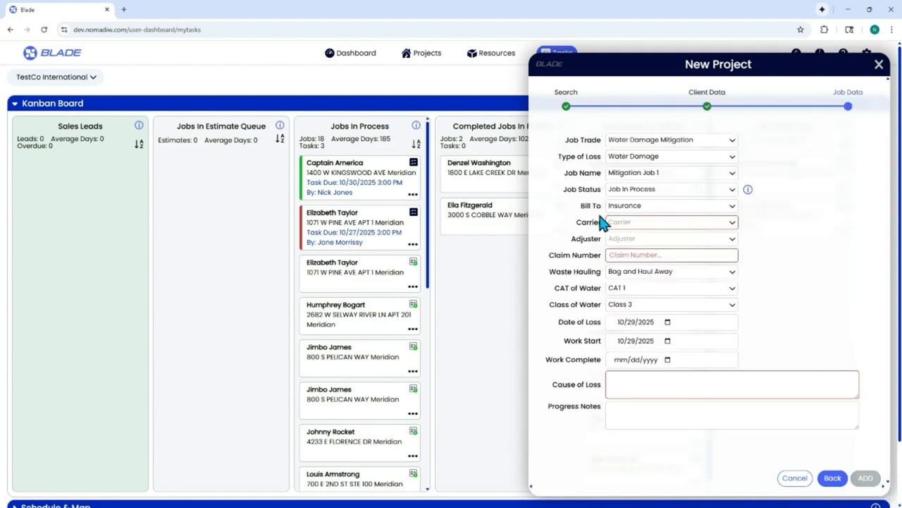
- Choose carrier AAA, enter a claim number and cause of loss 'adf', and add the job
left_click(623, 222)
left_click(627, 236)
left_click(642, 255)
type("asdf")
left_click(741, 389)
type("adf")
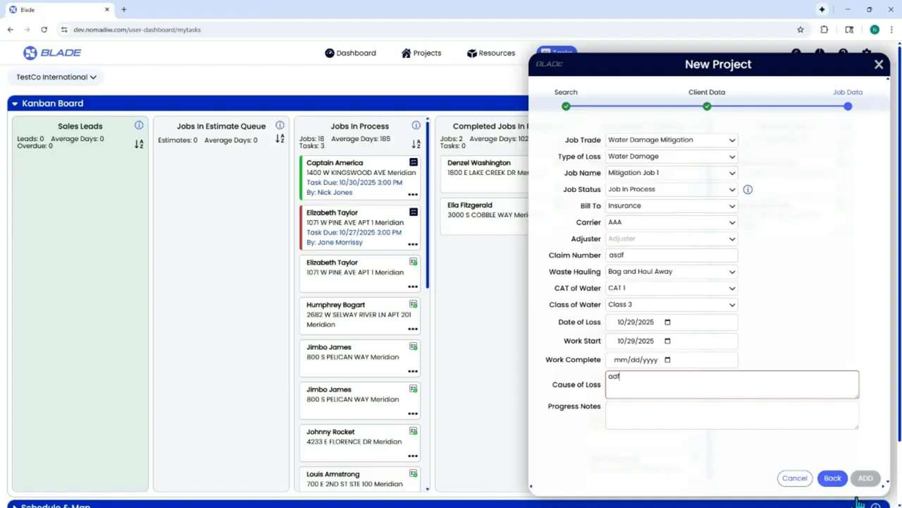
left_click(801, 406)
left_click(866, 478)
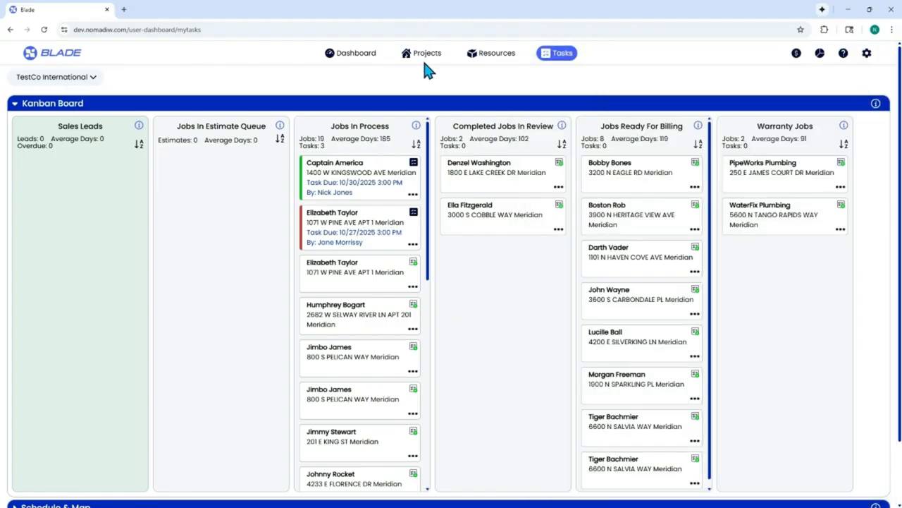
left_click(424, 57)
scroll(77, 201, "down", 5)
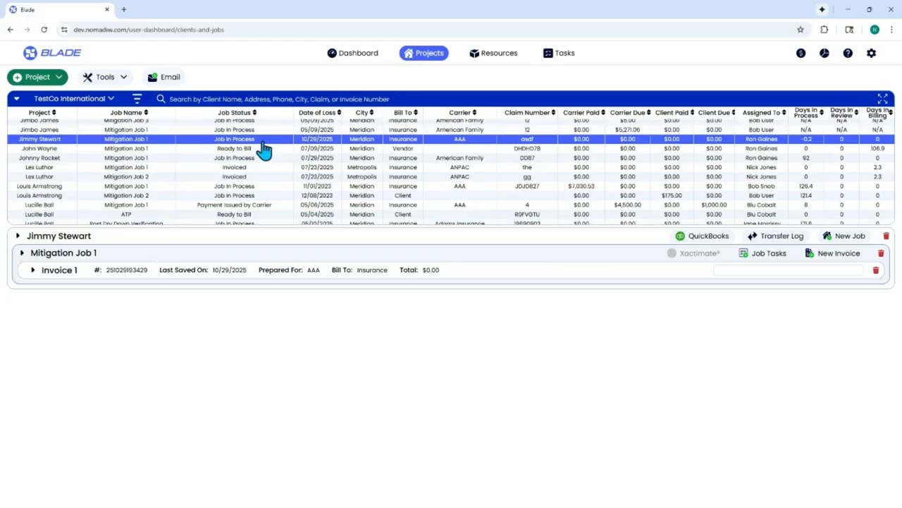
left_click(562, 56)
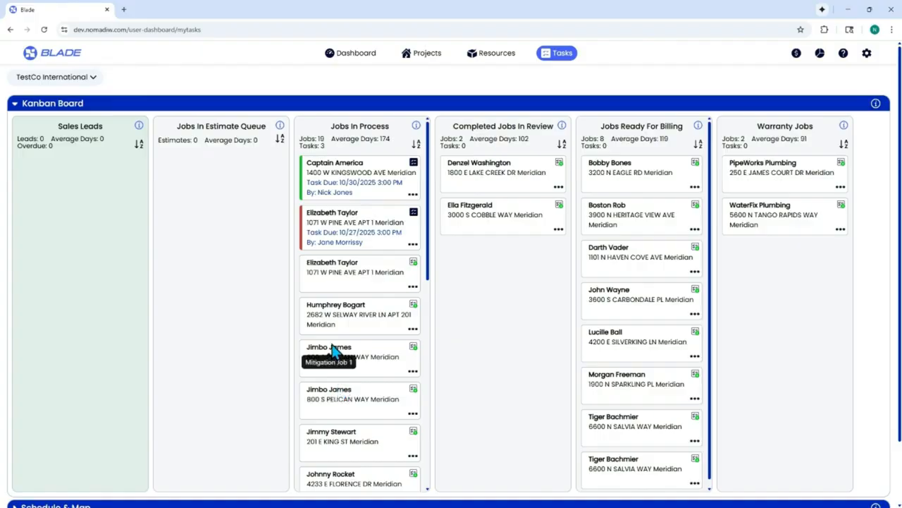
- Add a Demo task with cabinet-removal notes to the upper client card's job, assigned to a user
left_click(414, 348)
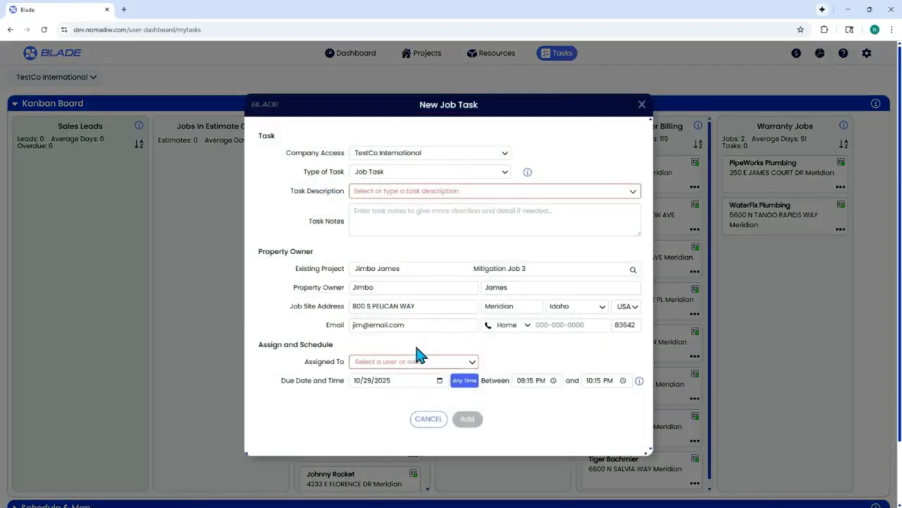
left_click(461, 191)
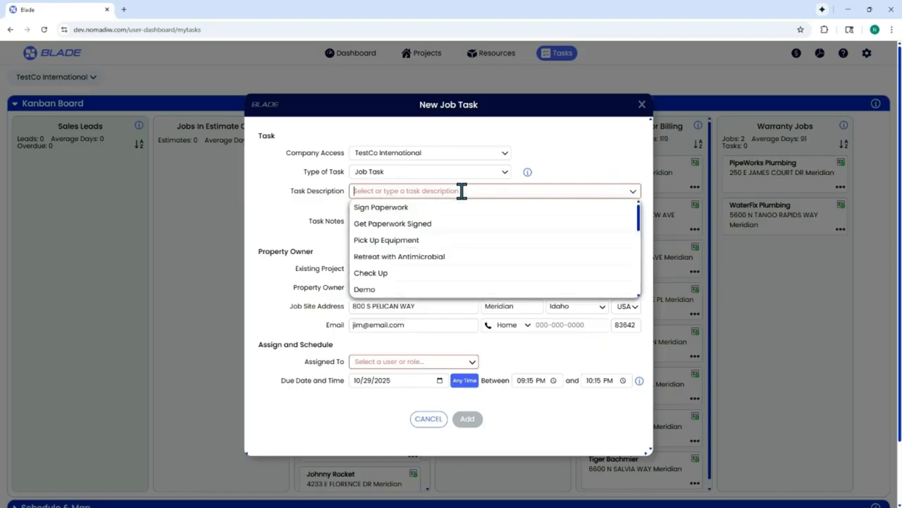
left_click(370, 291)
left_click(424, 215)
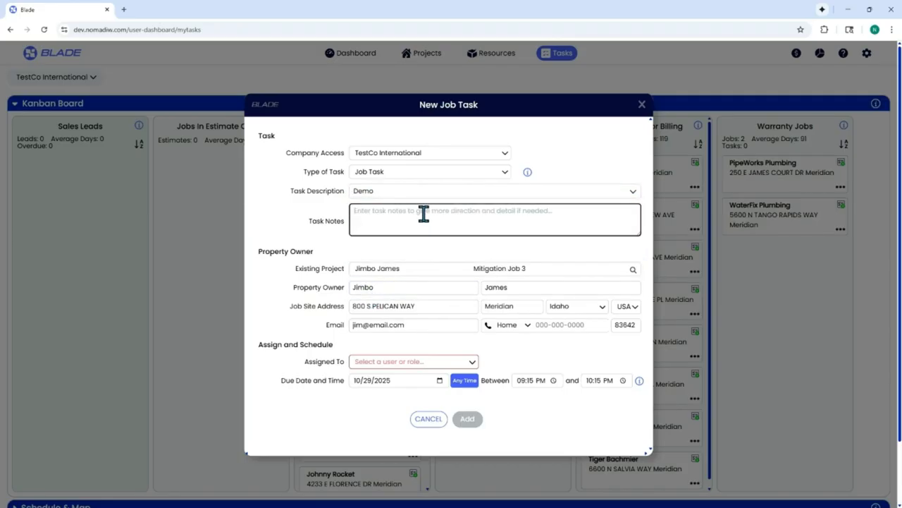
type("D")
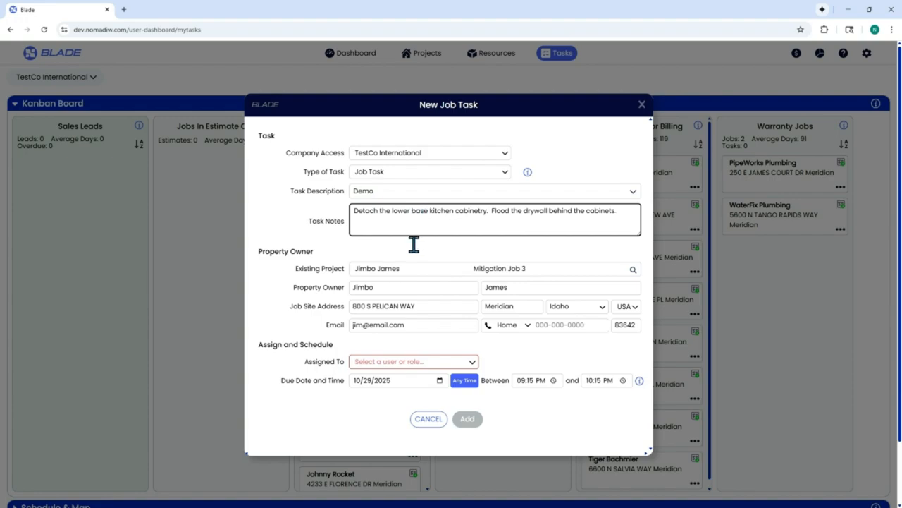
left_click(429, 362)
mouse_move(394, 353)
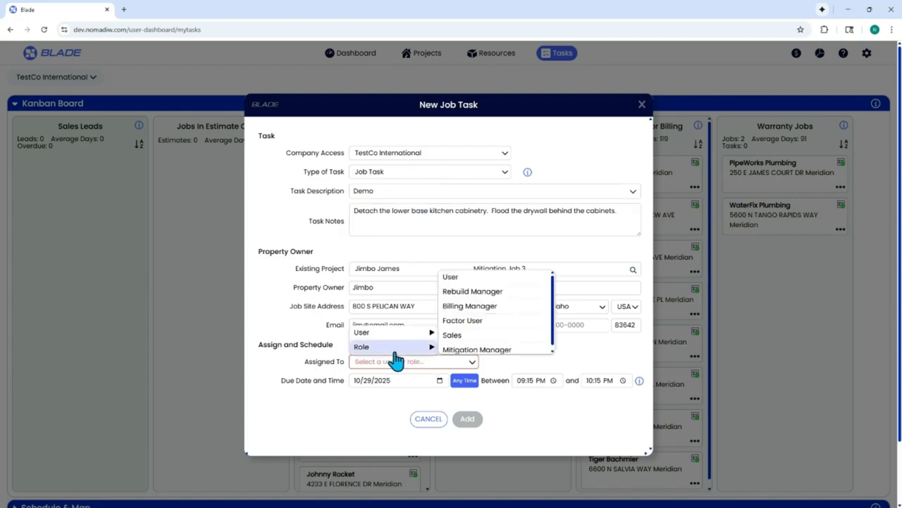
mouse_move(406, 333)
left_click(459, 331)
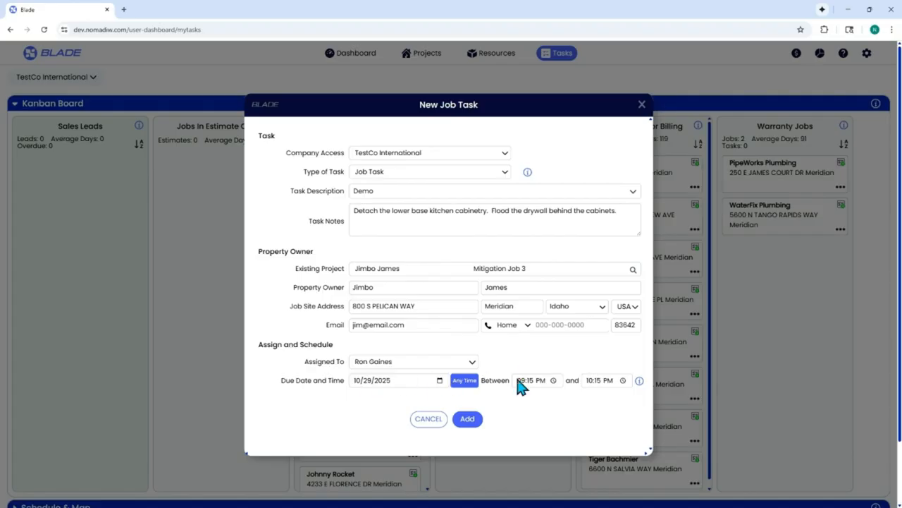
left_click(467, 418)
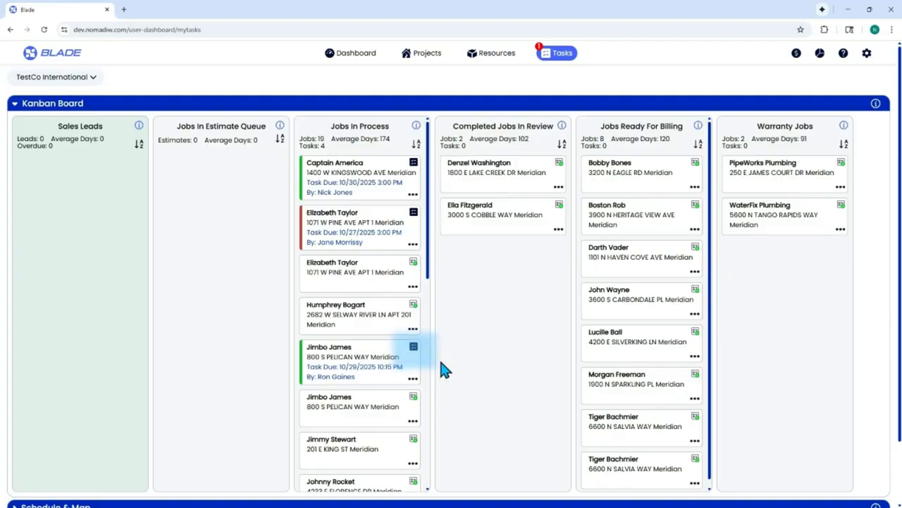
- Hide the Kanban board and check the Demo task on Friday, Oct 31's schedule
left_click(15, 104)
left_click(532, 163)
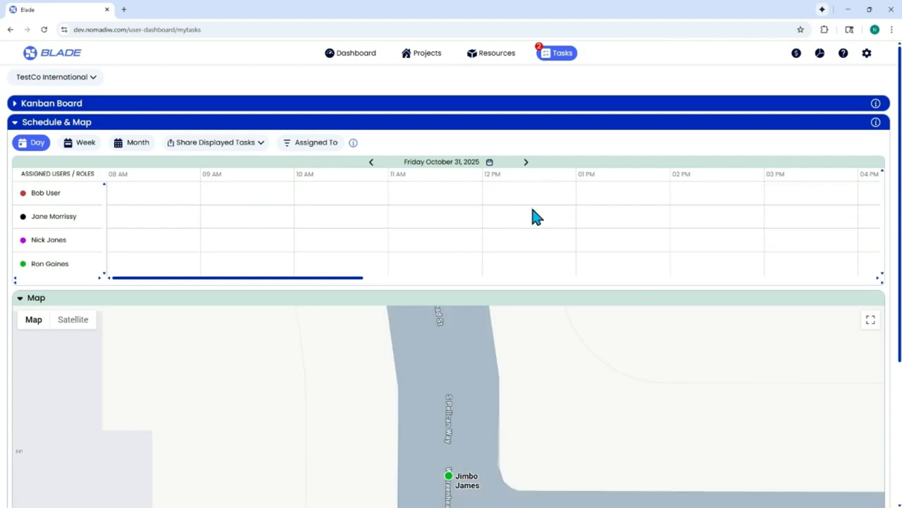
left_click_drag(332, 280, 644, 281)
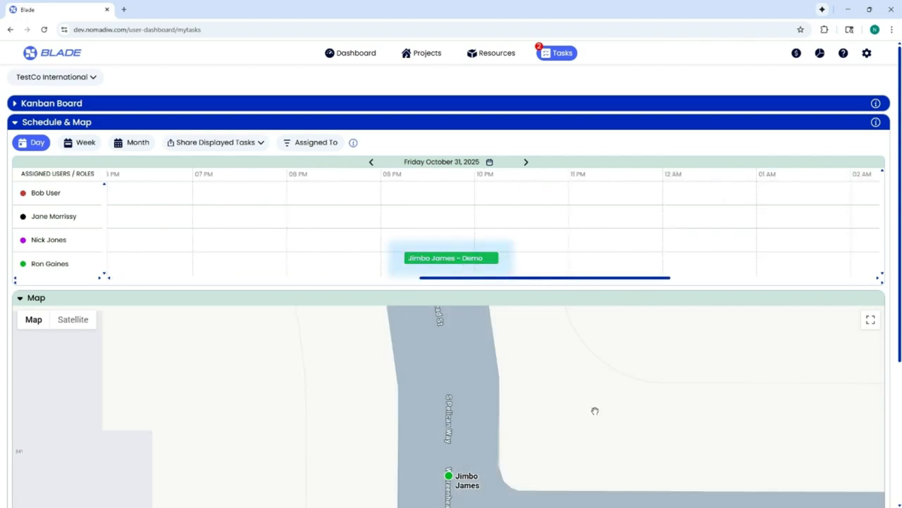
scroll(517, 392, "down", 5)
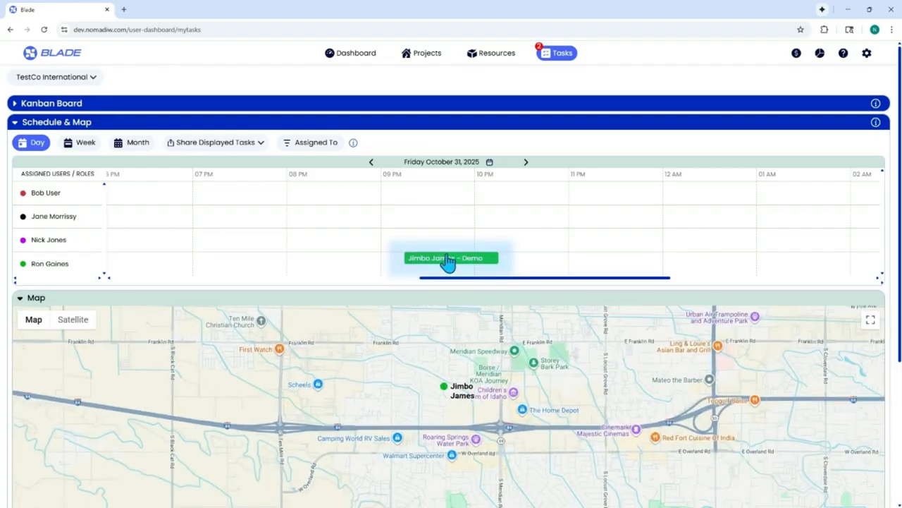
left_click(447, 260)
left_click(756, 140)
- Collapse the schedule, review the Job Tasks list, then bring up the Projects table
left_click(18, 126)
left_click(16, 141)
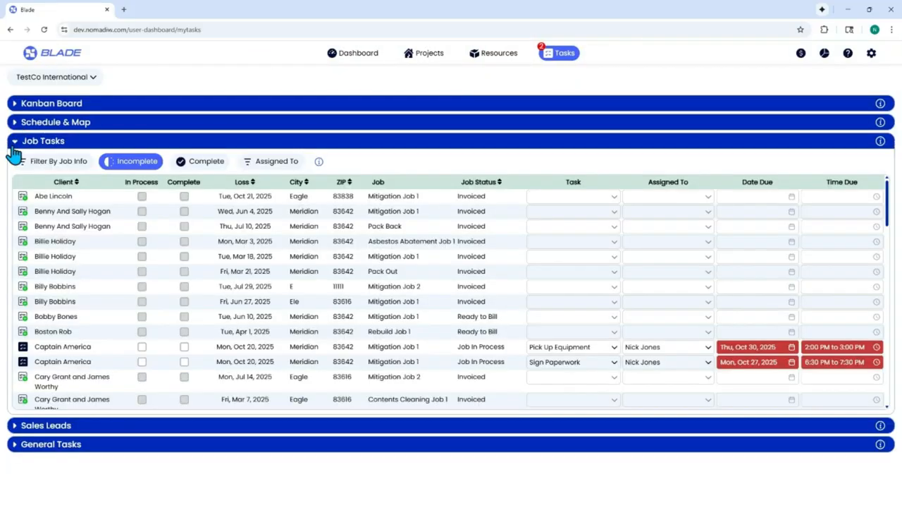
scroll(119, 317, "down", 10)
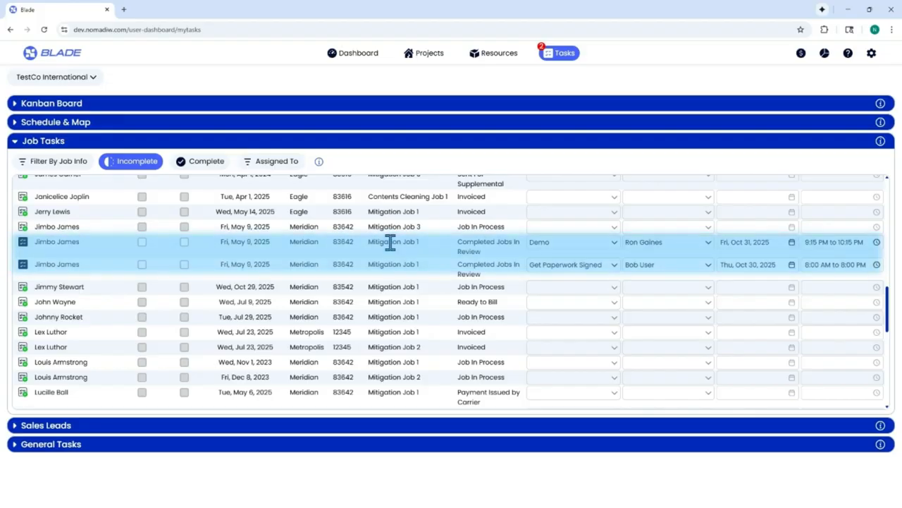
left_click(17, 144)
left_click(426, 55)
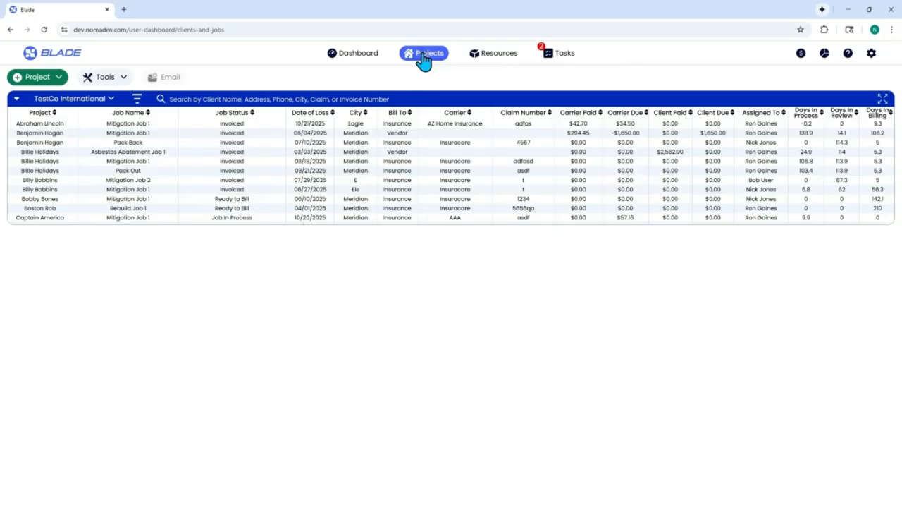
- View the client's Mitigation Job 1 task list in Projects, then return to the Tasks Kanban board
scroll(60, 183, "down", 10)
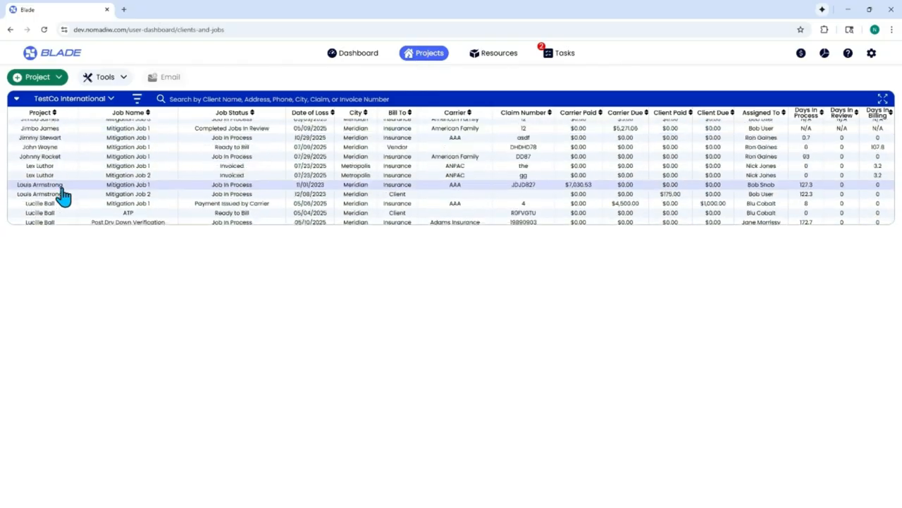
left_click(49, 132)
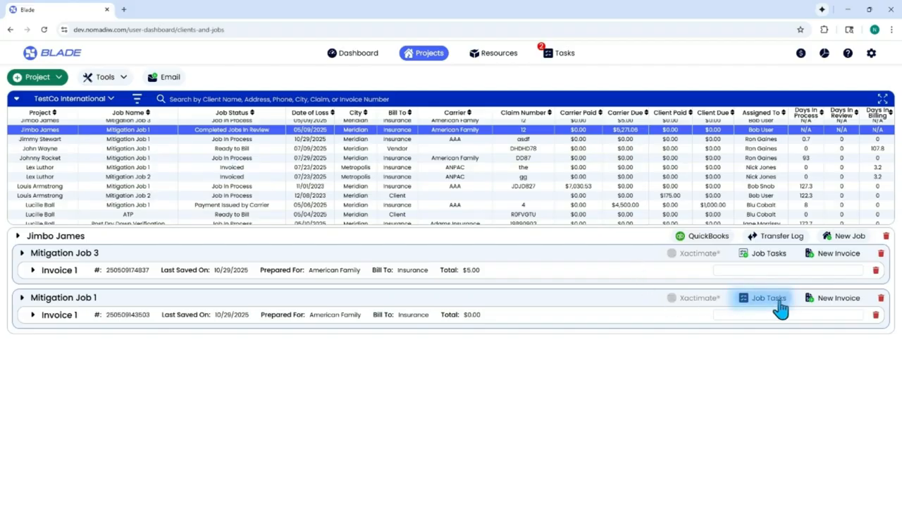
left_click(779, 304)
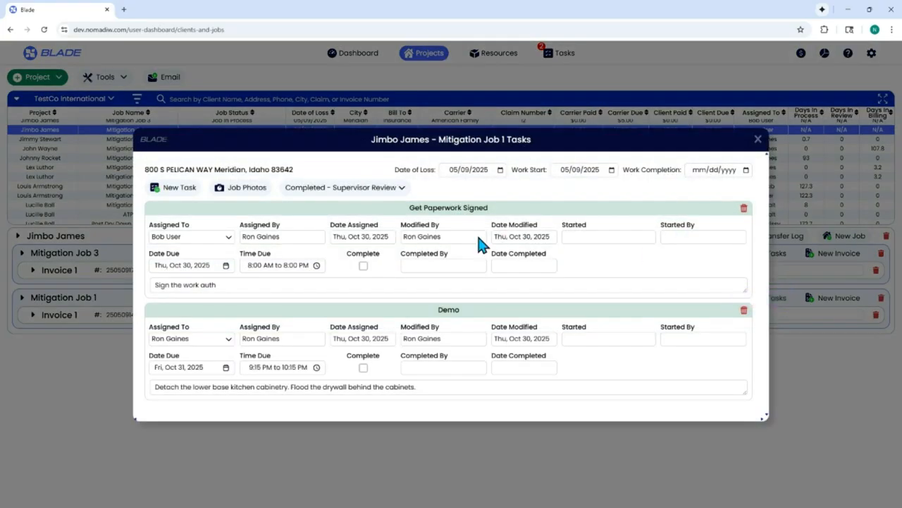
left_click(758, 140)
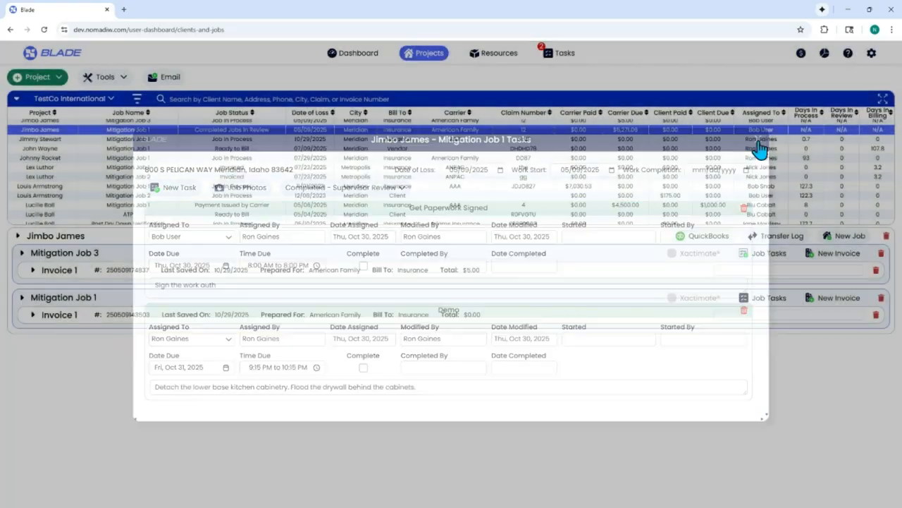
left_click(550, 56)
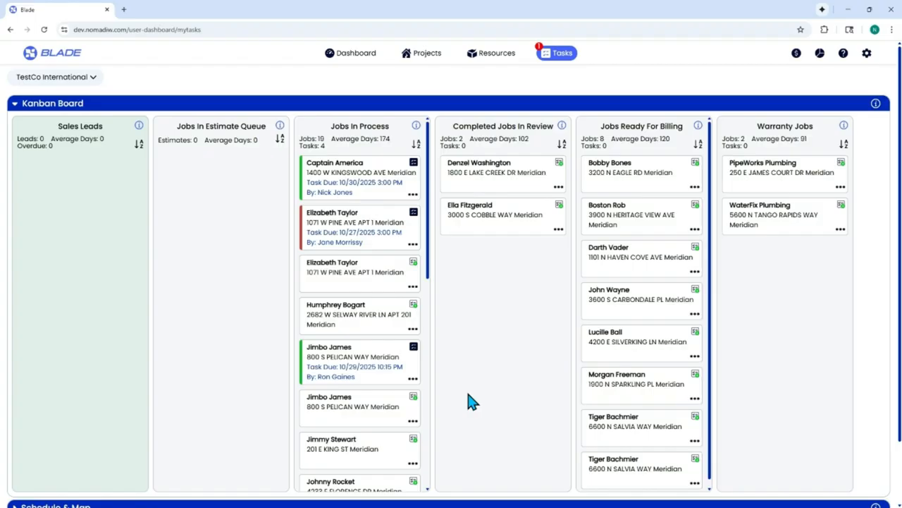
- Add a Get Paperwork Signed task noting 'Sign the work auth', assigned to a user, due any time 10/29/2025
left_click(414, 349)
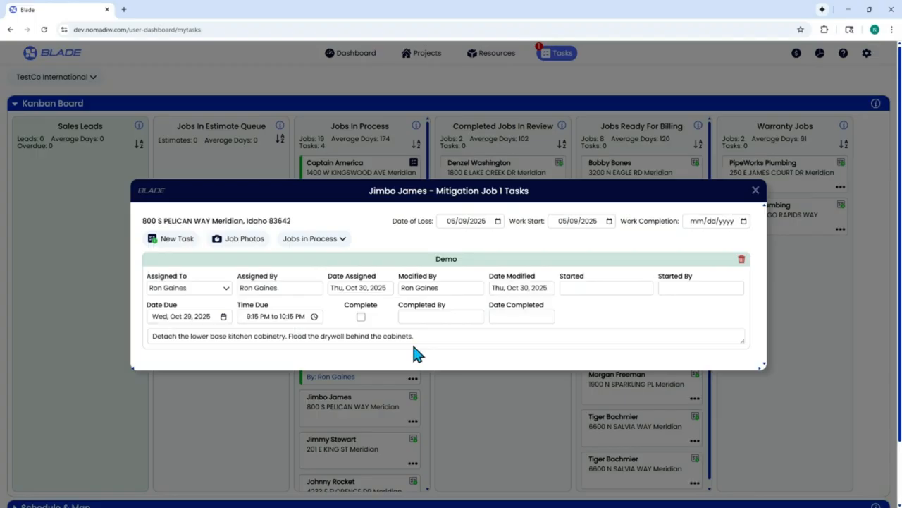
left_click(187, 244)
left_click(454, 192)
left_click(395, 221)
left_click(398, 211)
type("Sign the work auth")
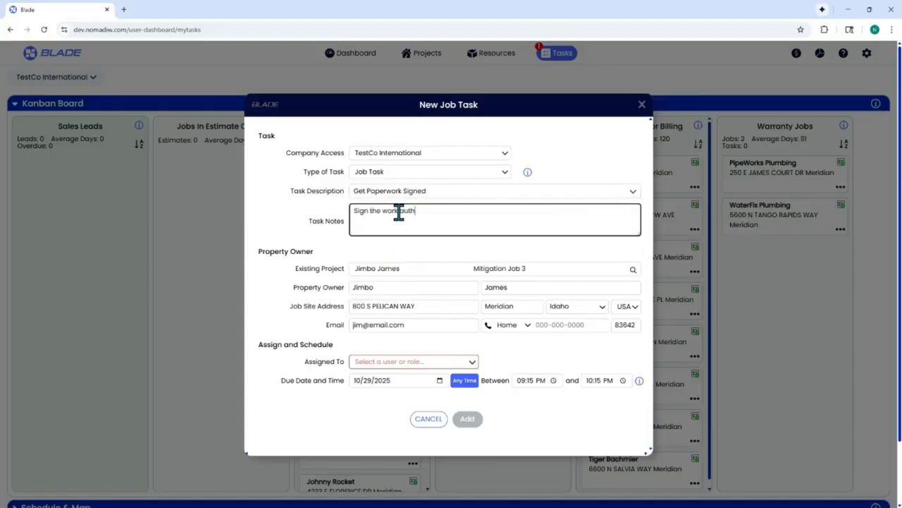
left_click(412, 363)
mouse_move(381, 348)
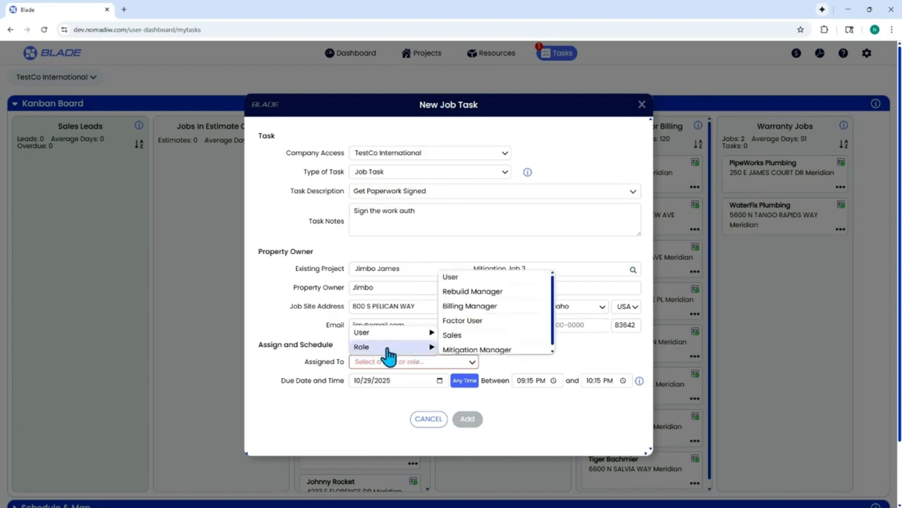
mouse_move(409, 332)
left_click(461, 334)
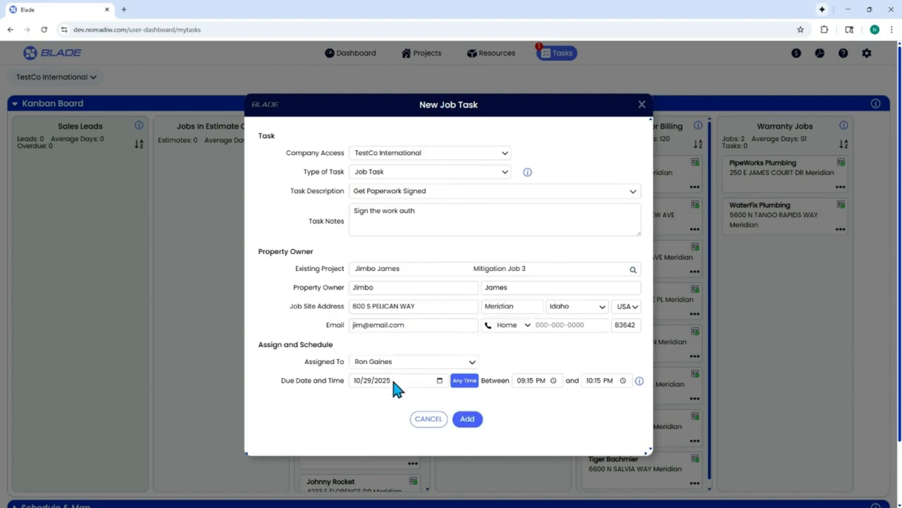
left_click(464, 382)
left_click(468, 419)
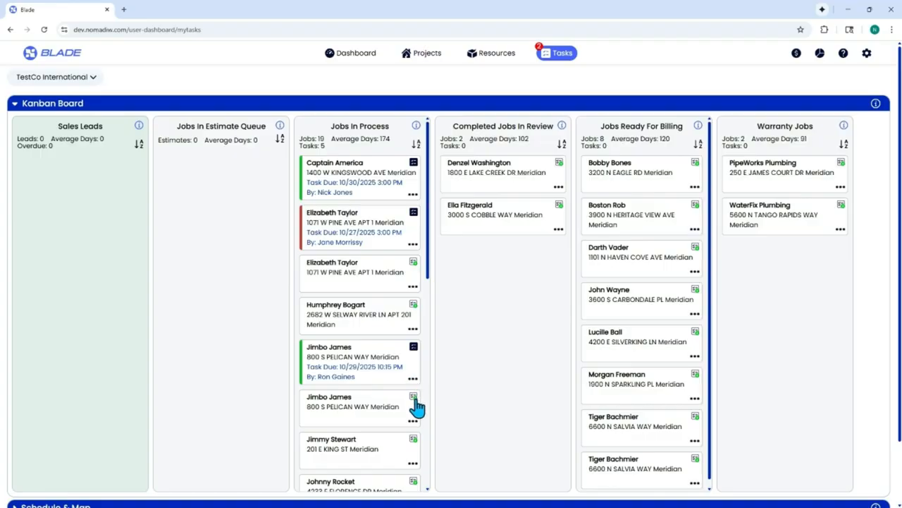
- Add 'TUESDAY: Pickup equipment' to the Get Paperwork Signed notes and reassign it to another user
left_click(413, 347)
left_click(242, 287)
key("Return")
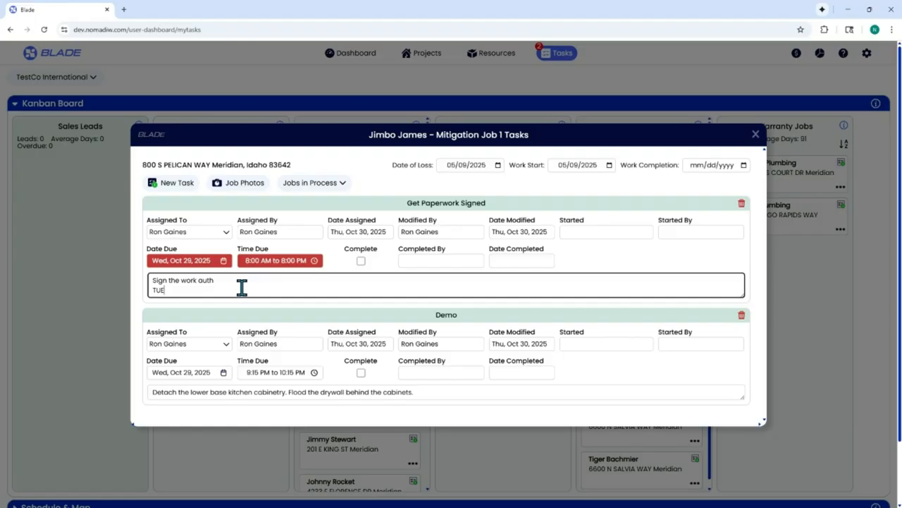
type("TUESDAY:")
key("Return")
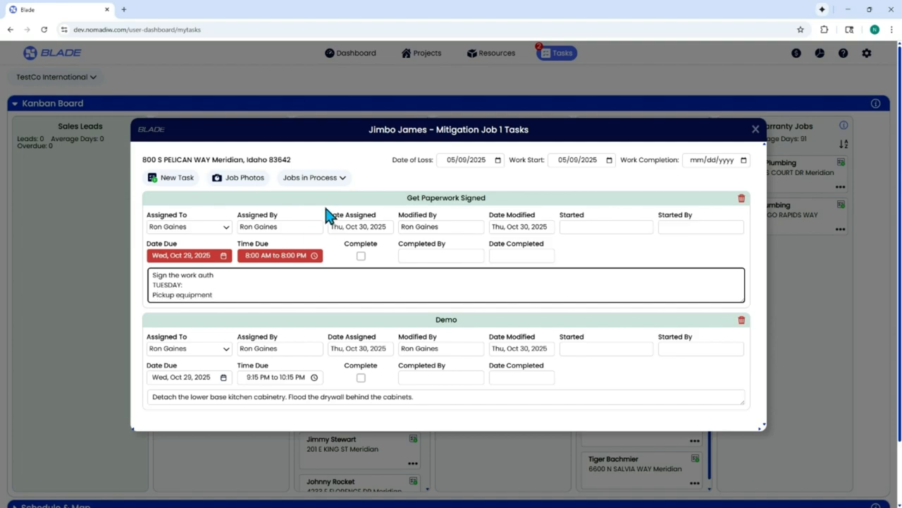
left_click(213, 229)
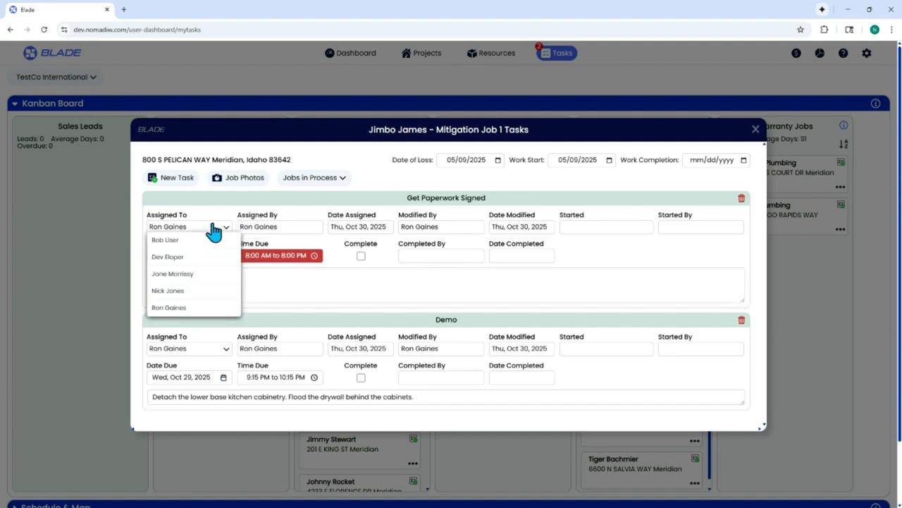
left_click(169, 241)
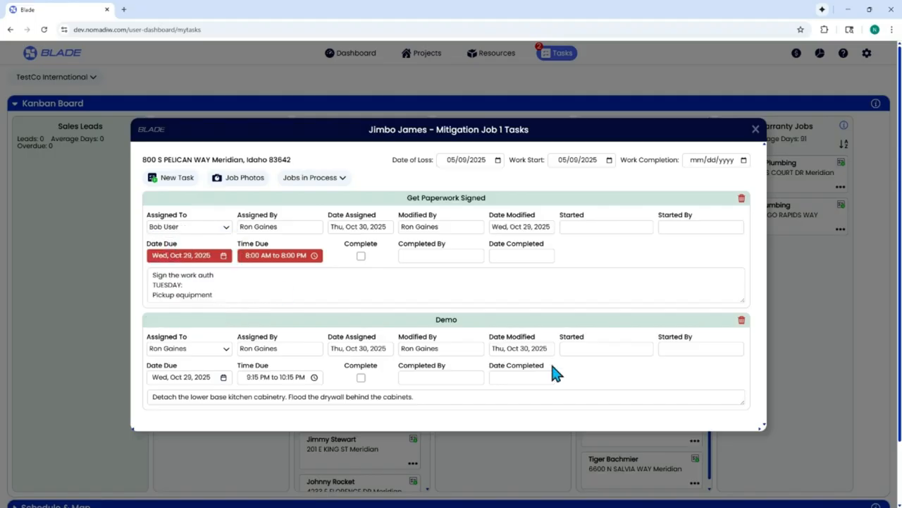
left_click(755, 129)
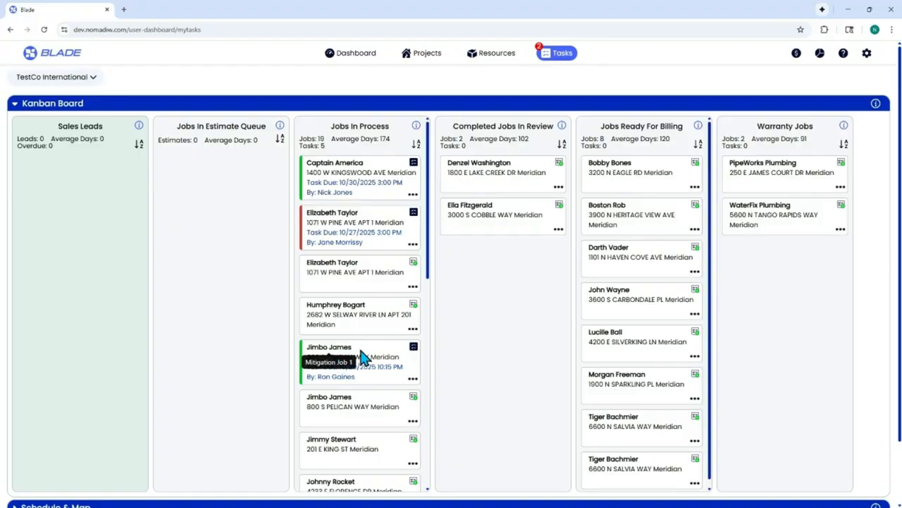
- Drop the client's job card into Completed Jobs In Review and verify its status in Projects
left_click_drag(353, 360, 432, 317)
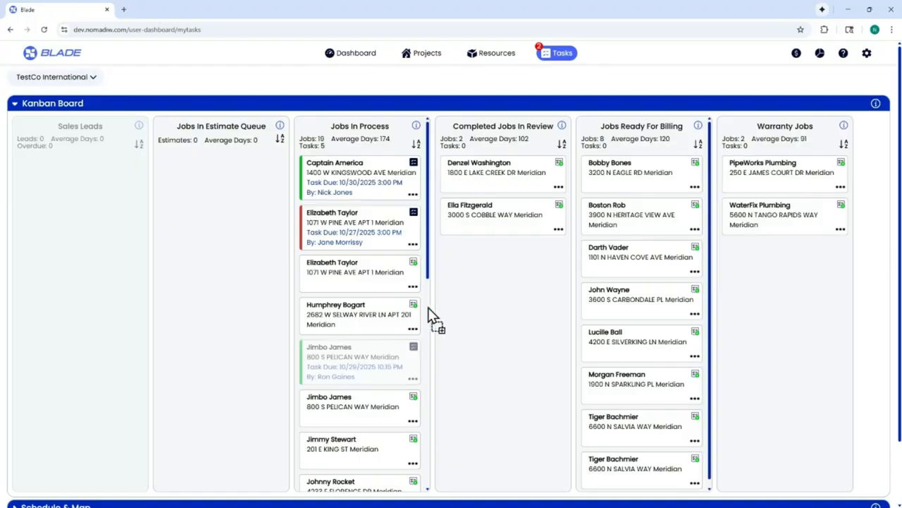
left_click_drag(513, 272, 520, 272)
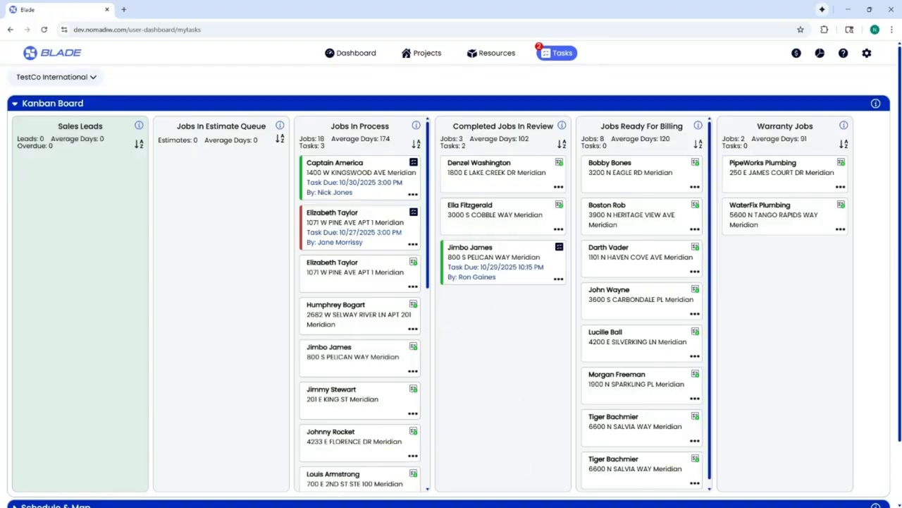
left_click(423, 52)
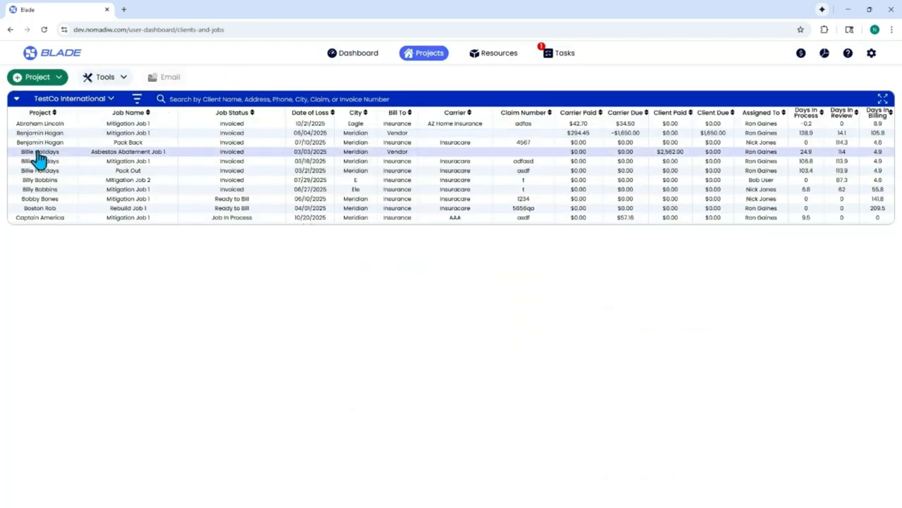
scroll(51, 171, "down", 10)
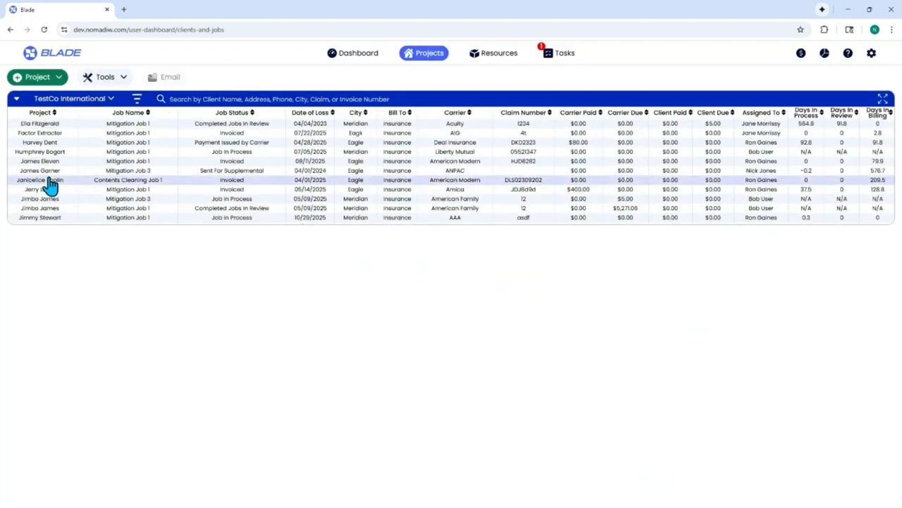
left_click(52, 202)
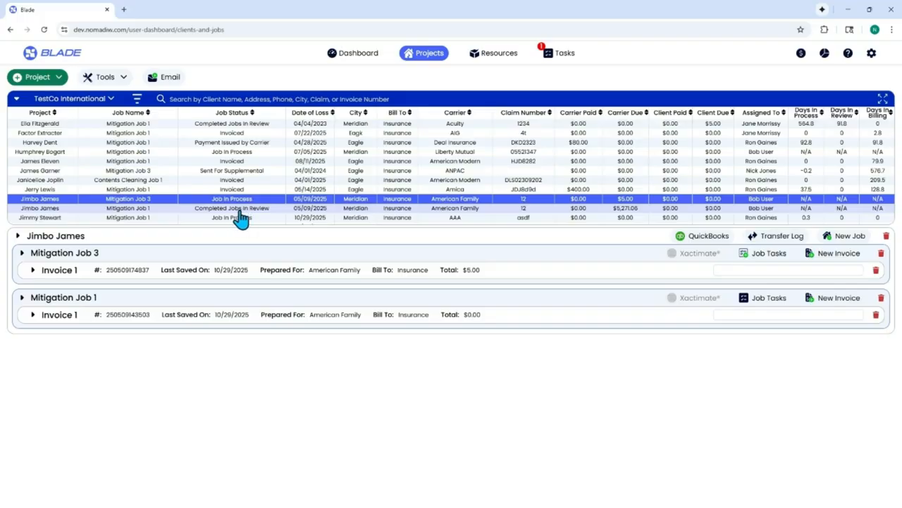
left_click(566, 58)
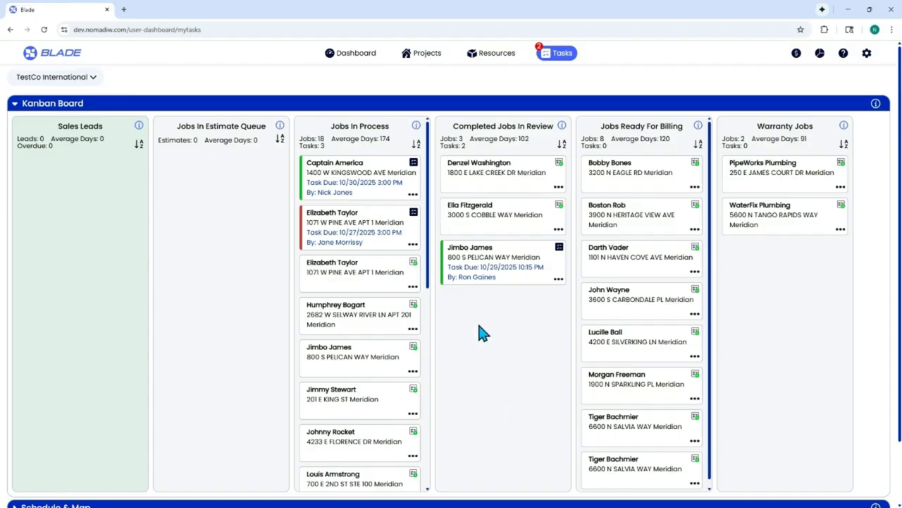
left_click(413, 290)
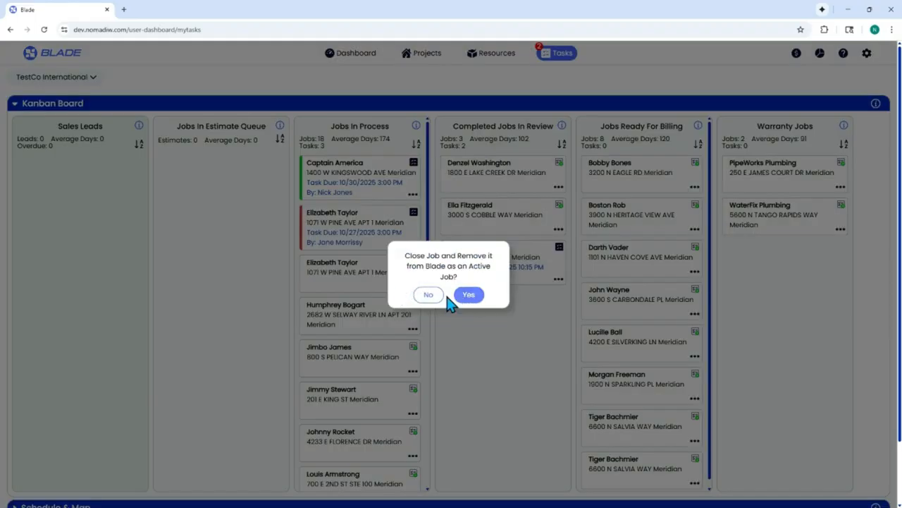
left_click(429, 296)
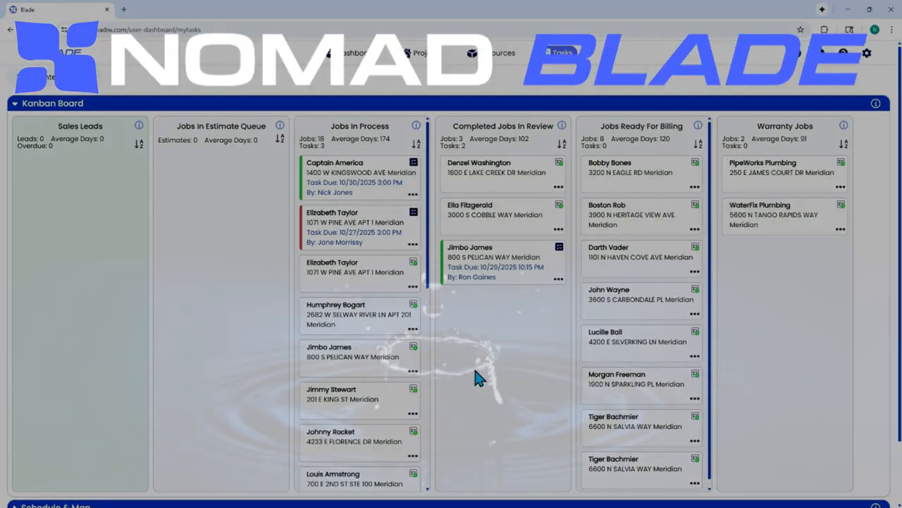